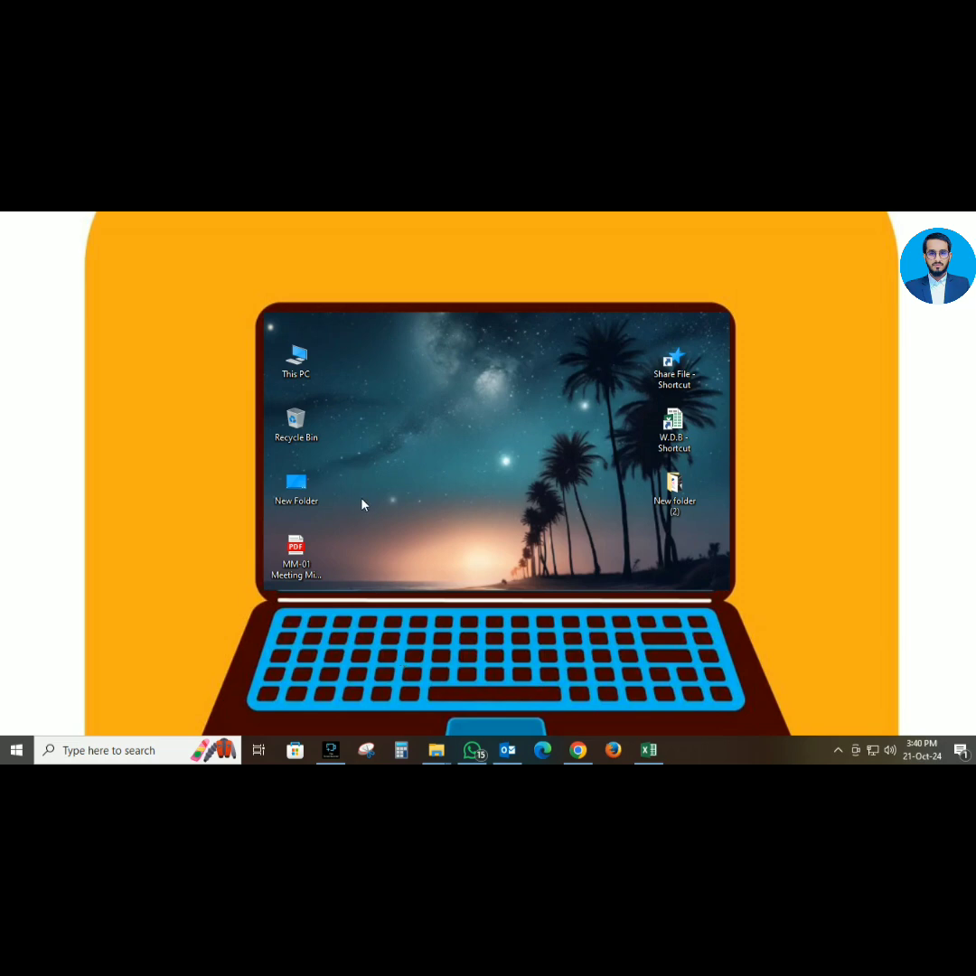
Create a new Microsoft Excel worksheet file on the desktop and open it in Excel
right_click(383, 447)
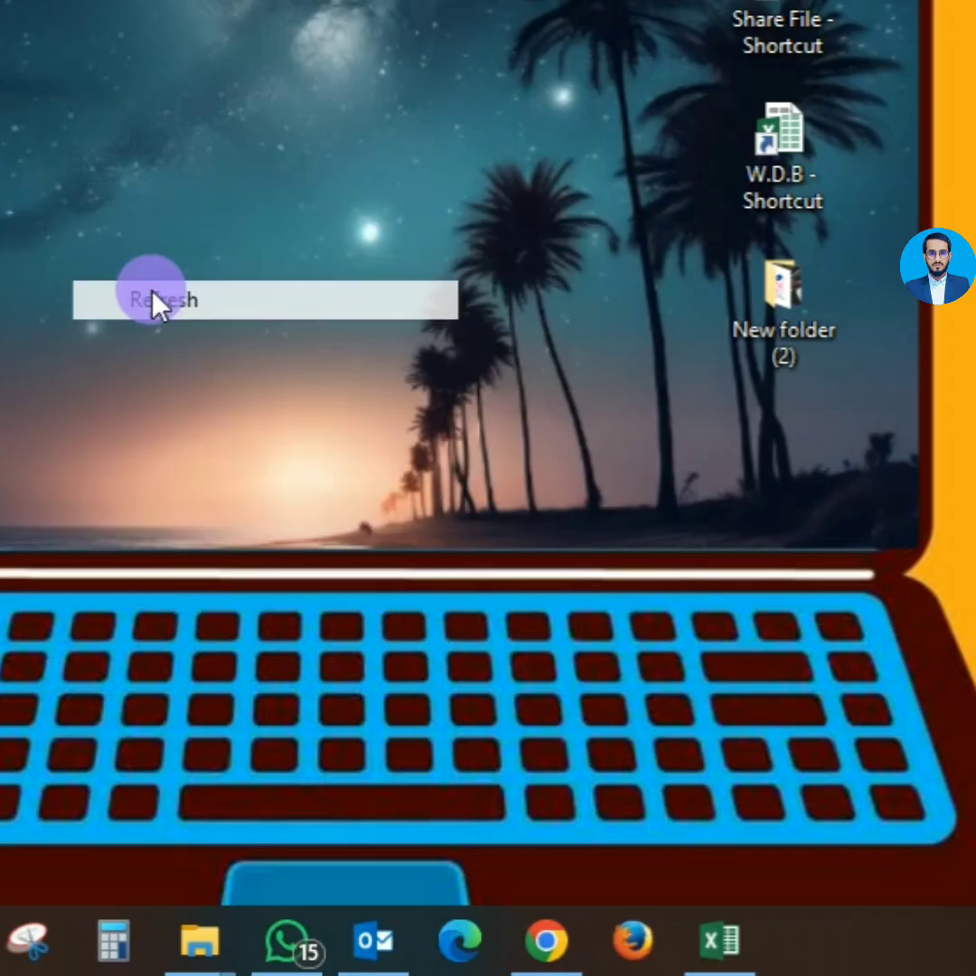
left_click(417, 485)
right_click(150, 291)
left_click(209, 626)
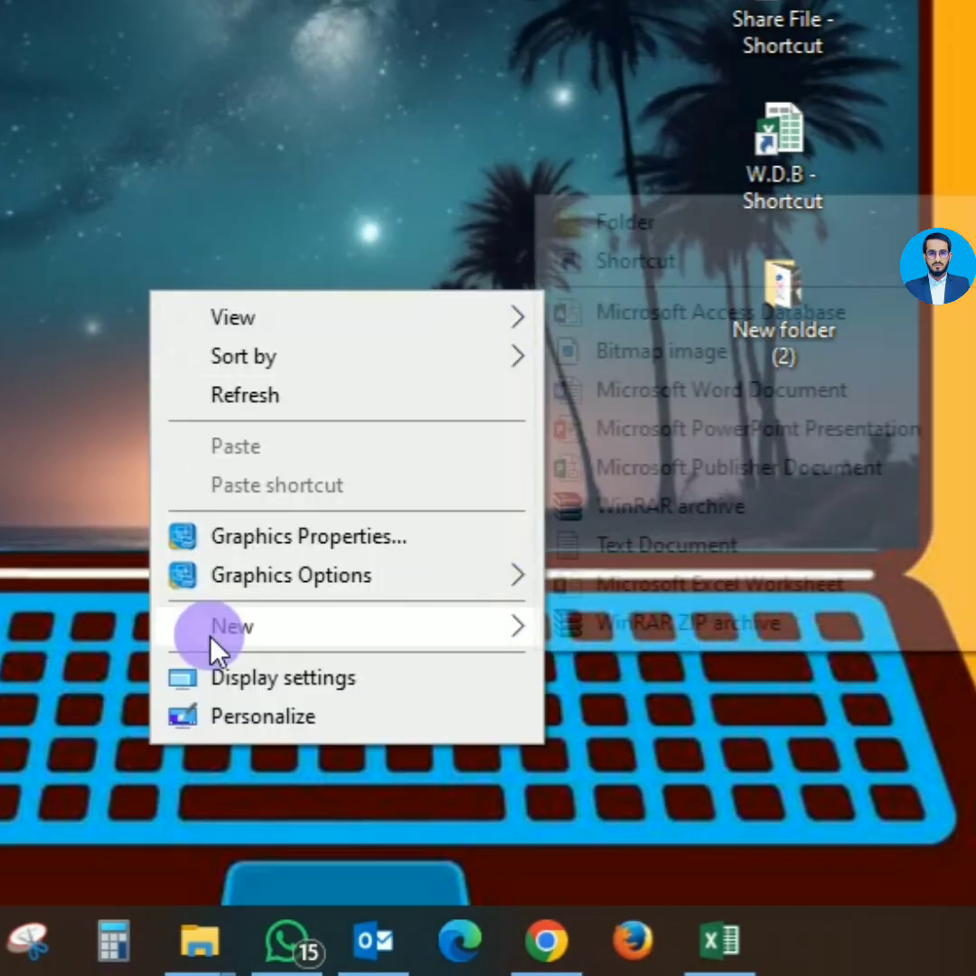
left_click(679, 589)
left_click(462, 508)
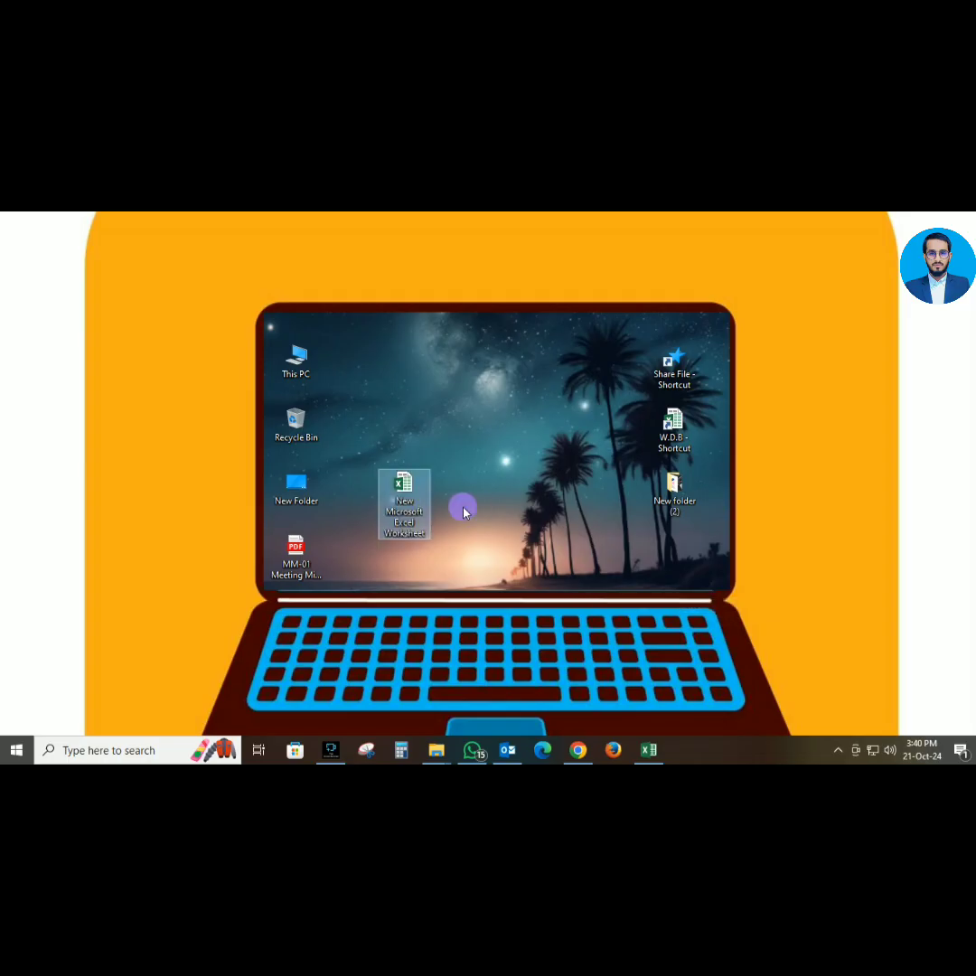
double_click(402, 486)
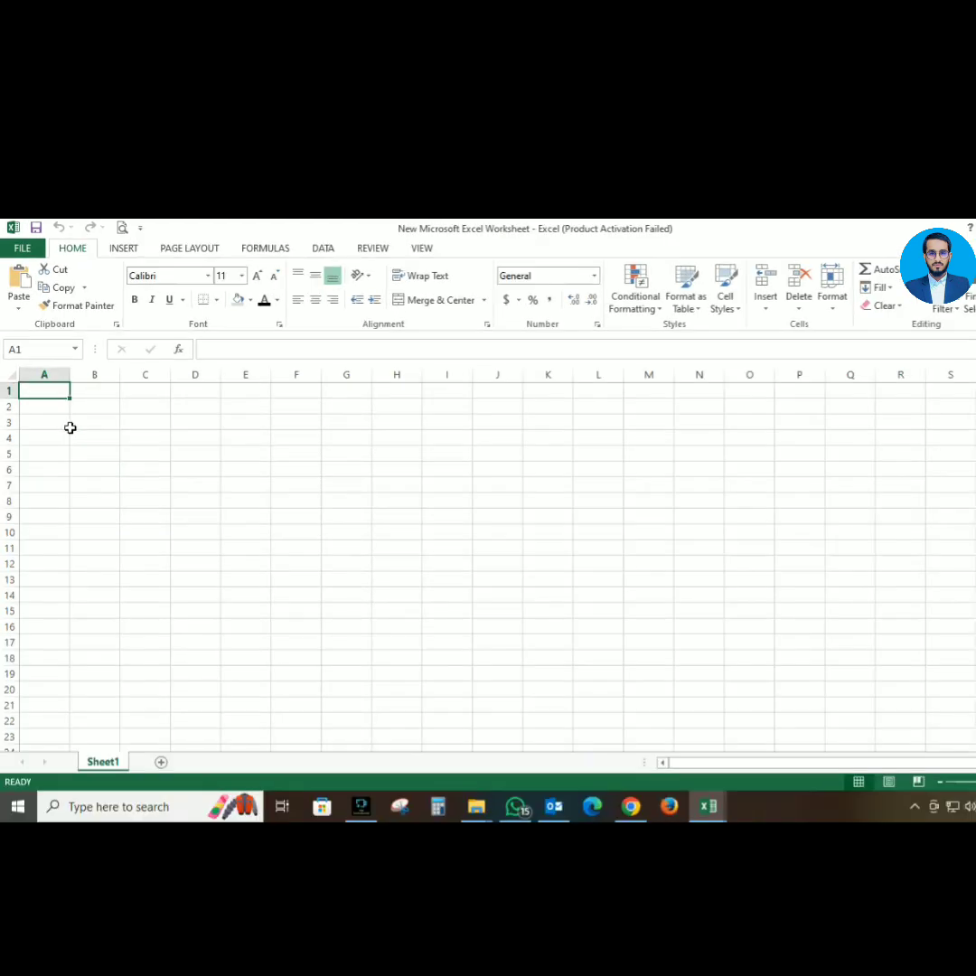
Enter the values 8, 7, 6 and 5 in cells A1 to A4
type("8")
key("Return")
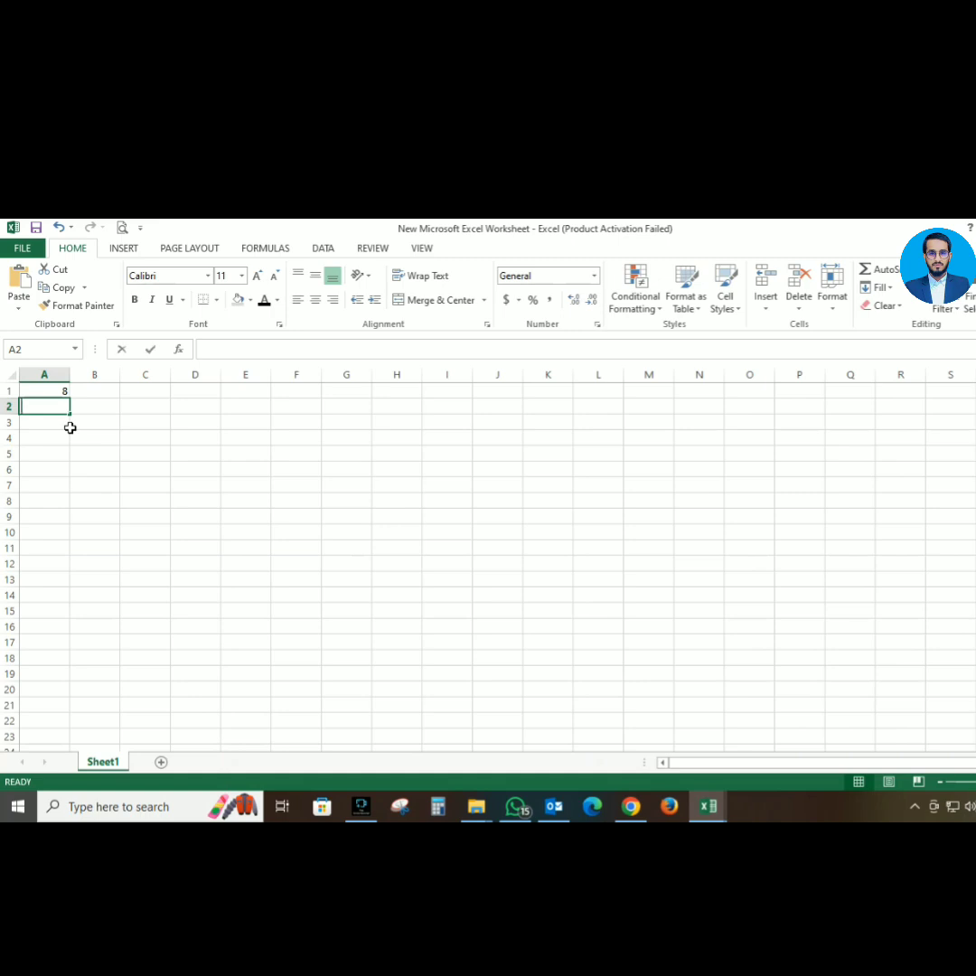
type("7")
key("Return")
type("6")
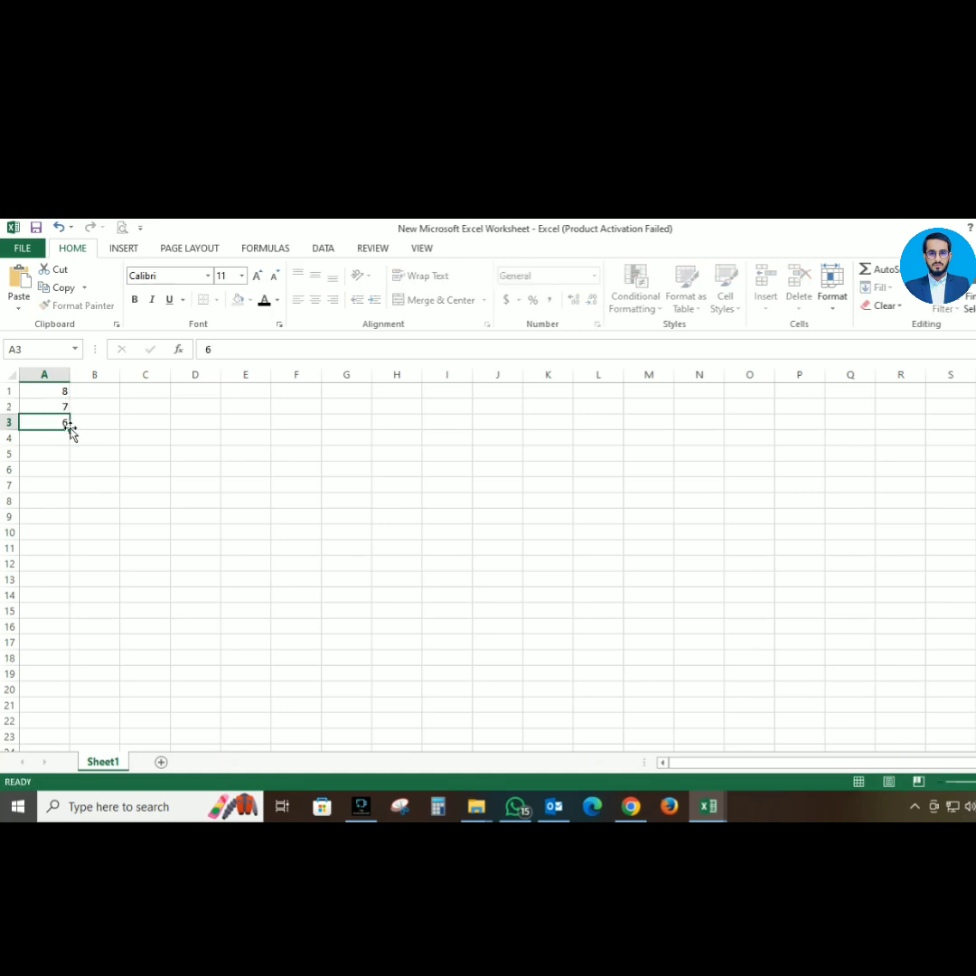
key("Return")
type("5")
key("Return")
Enter the values 7, 6, 5 and 4 in cells B1 to B4
left_click(104, 392)
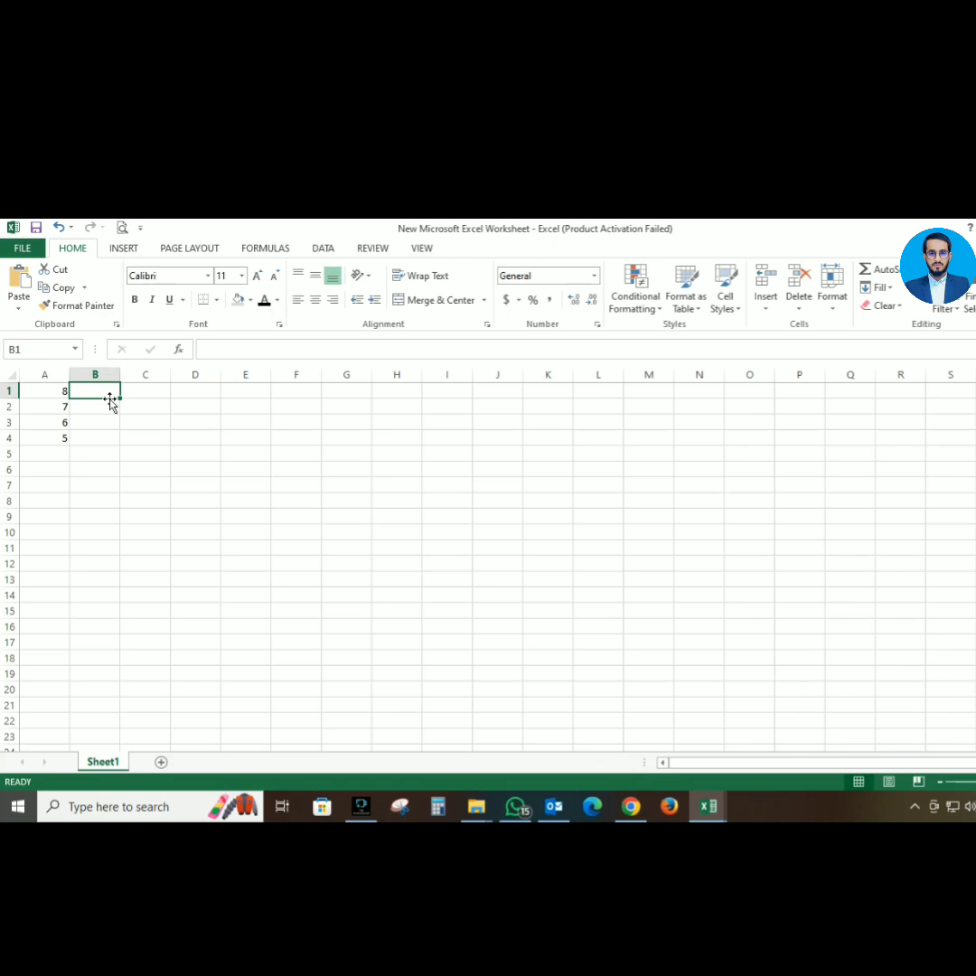
type("7")
key("Return")
type("6")
key("Return")
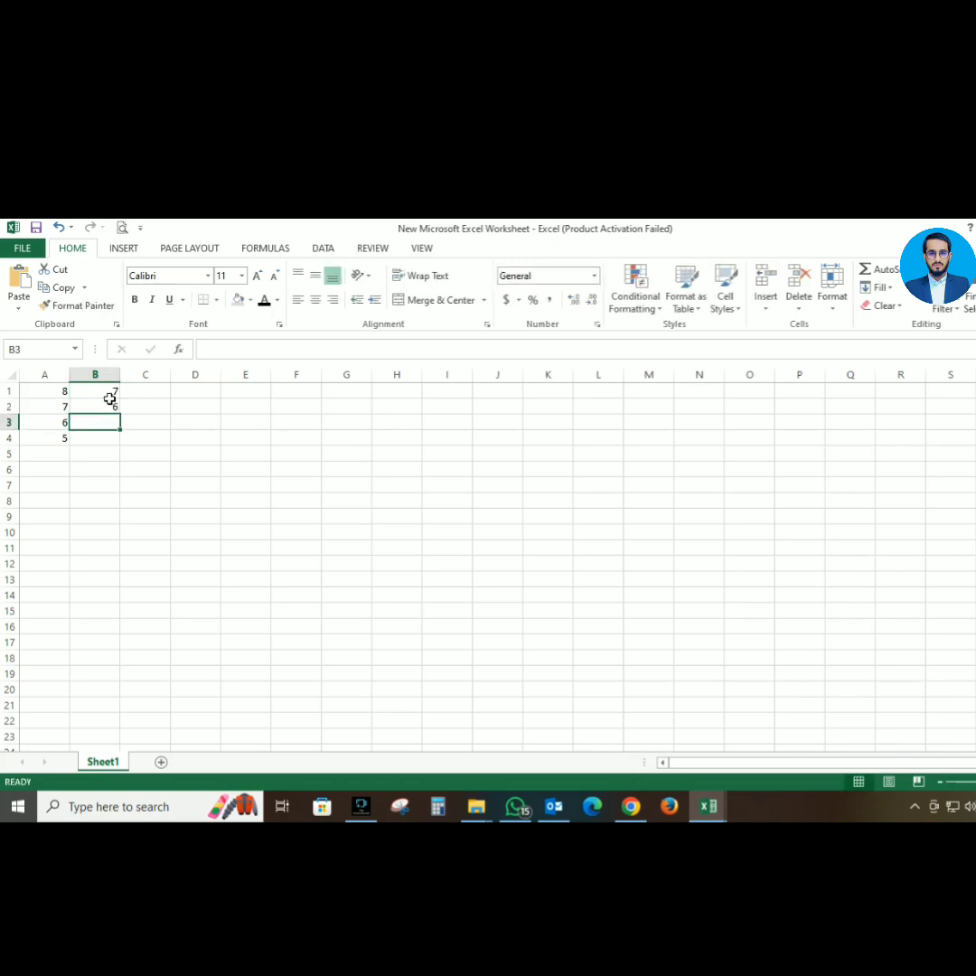
type("5")
key("Return")
type("4")
key("Return")
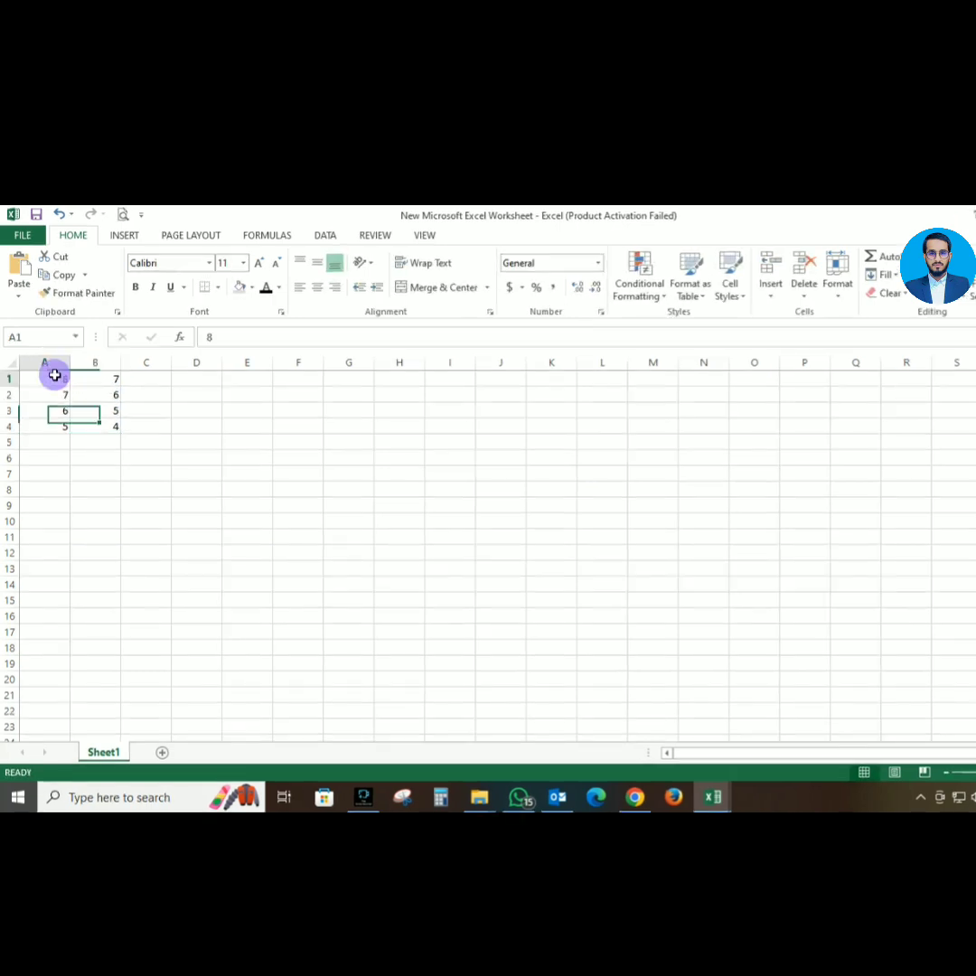
Center the values in A1:B4 horizontally and apply all borders to the range
left_click_drag(56, 389, 84, 441)
left_click(317, 287)
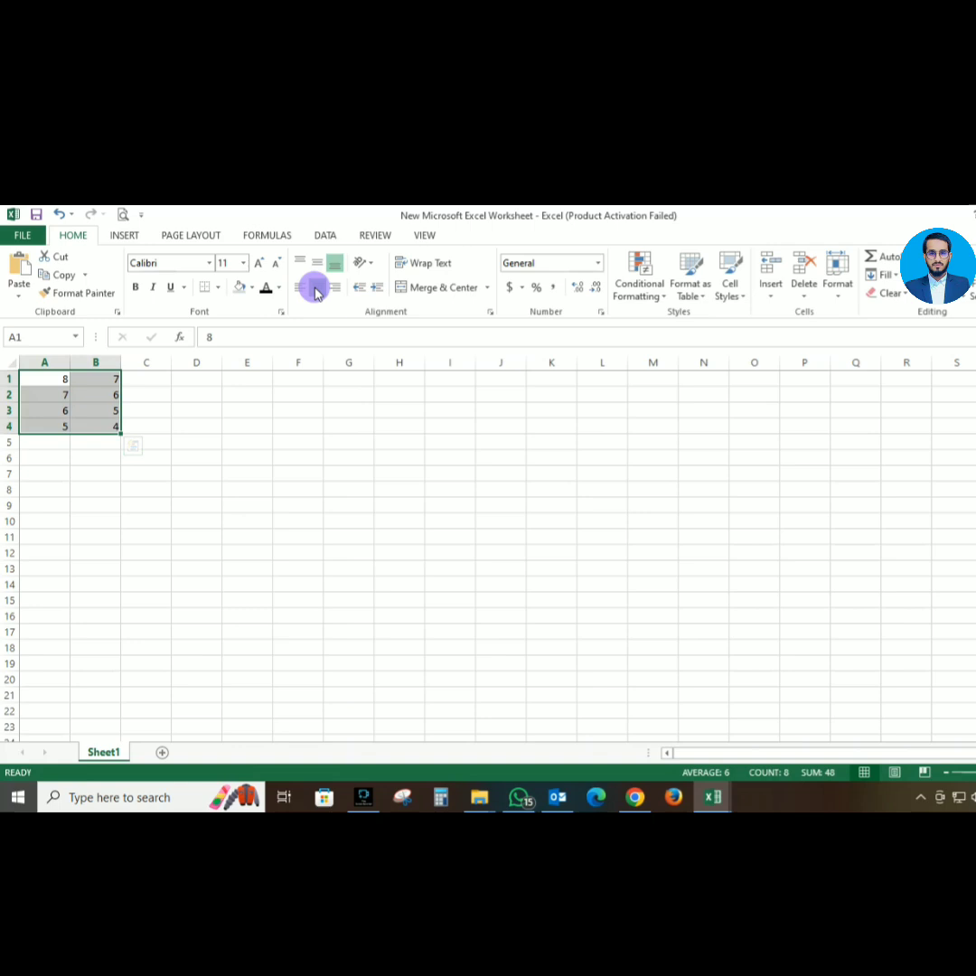
left_click(218, 287)
left_click(237, 422)
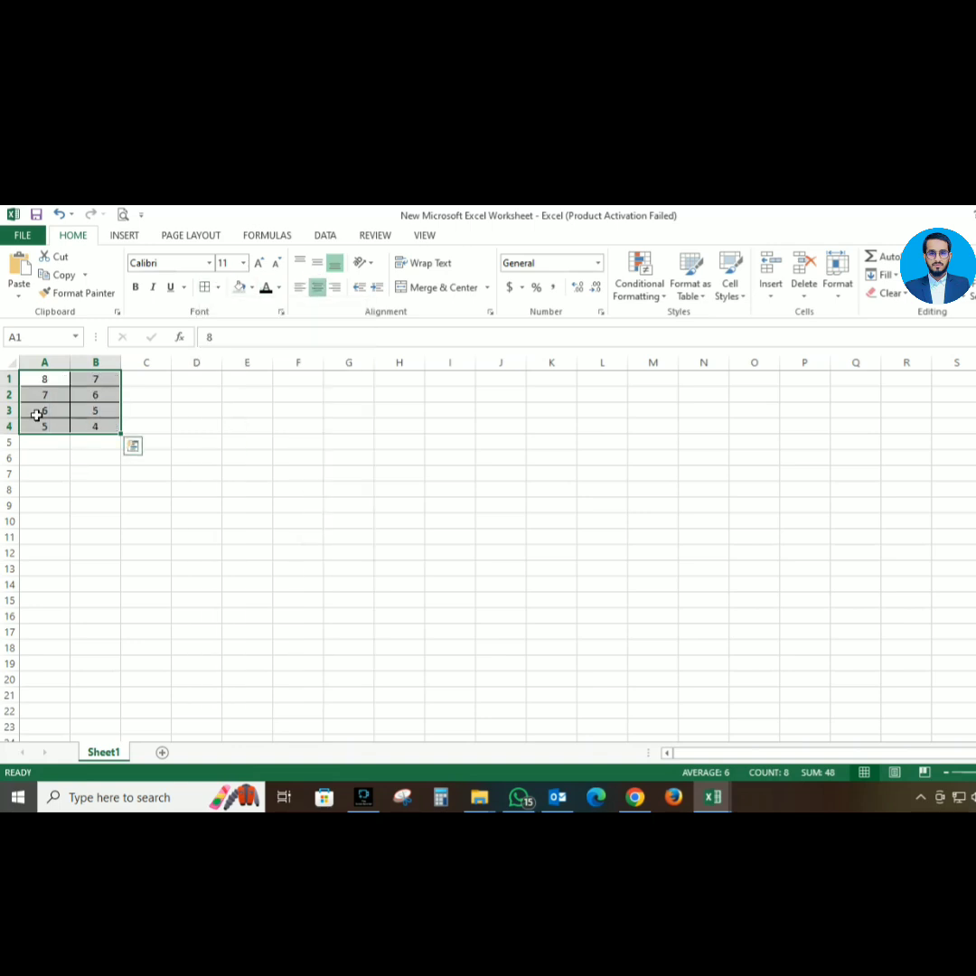
left_click(52, 362)
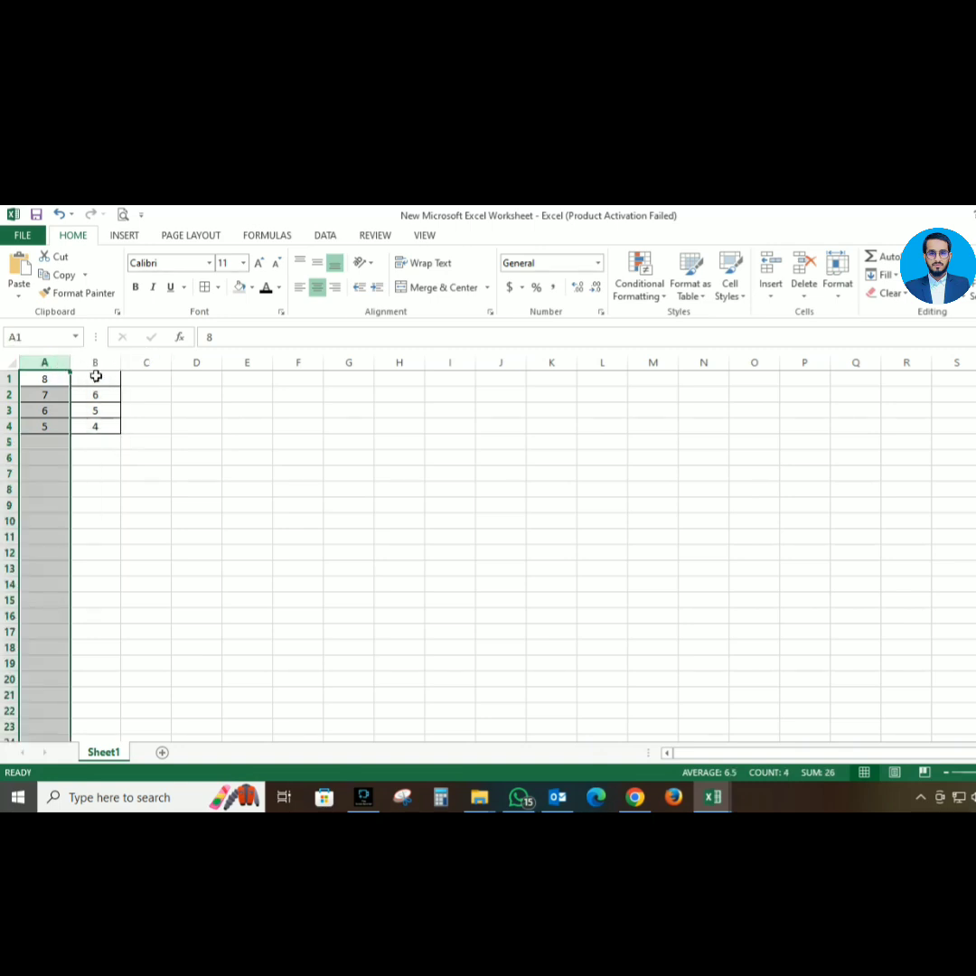
left_click(98, 362)
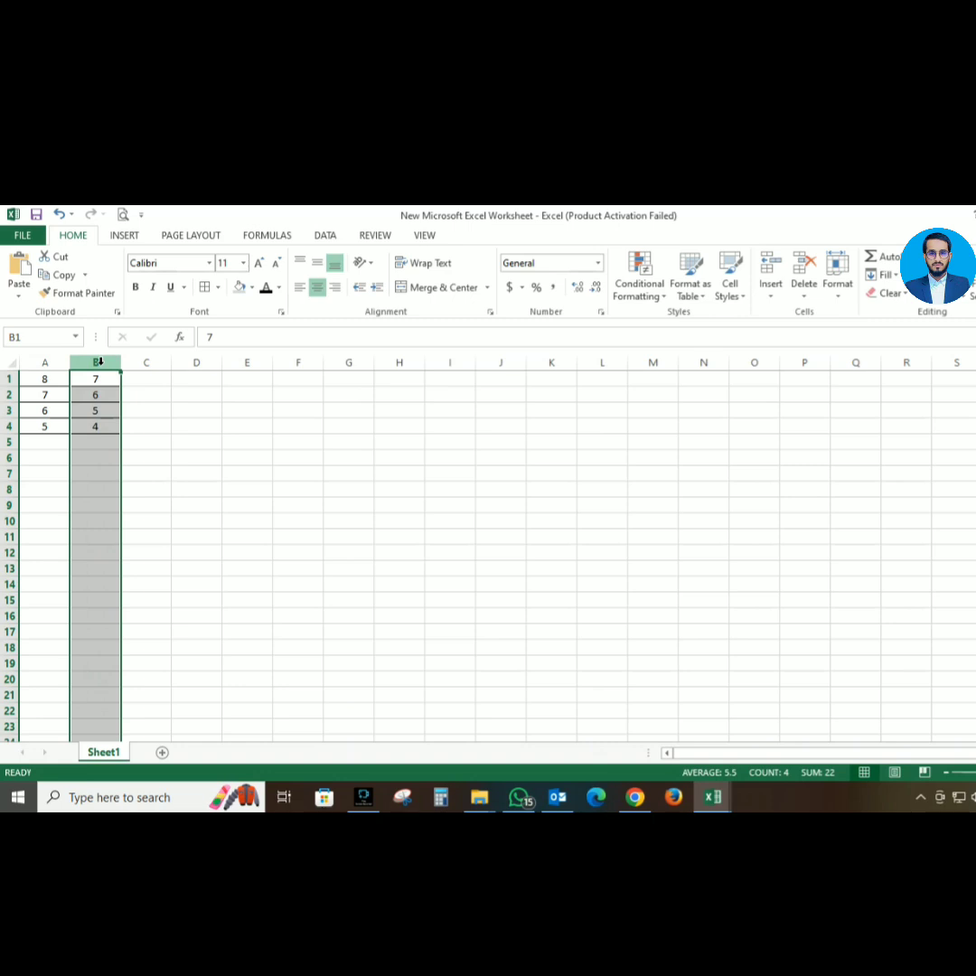
left_click(48, 363)
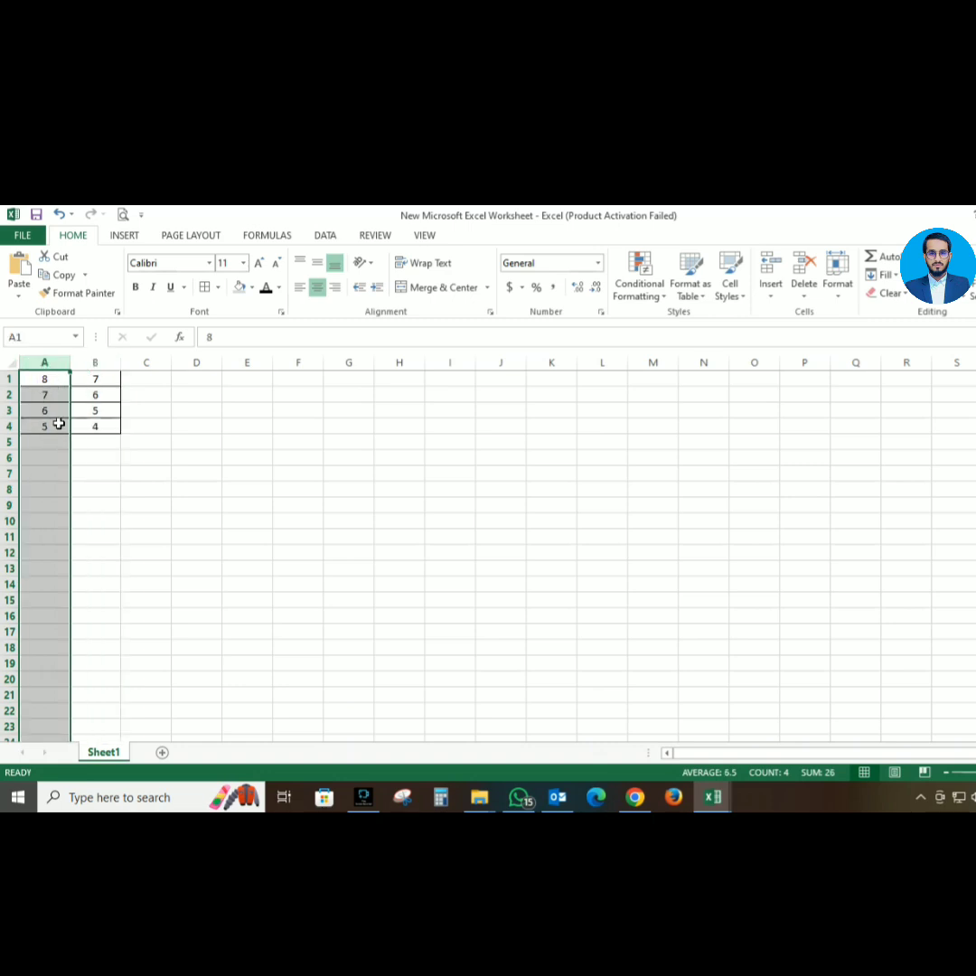
left_click(52, 365)
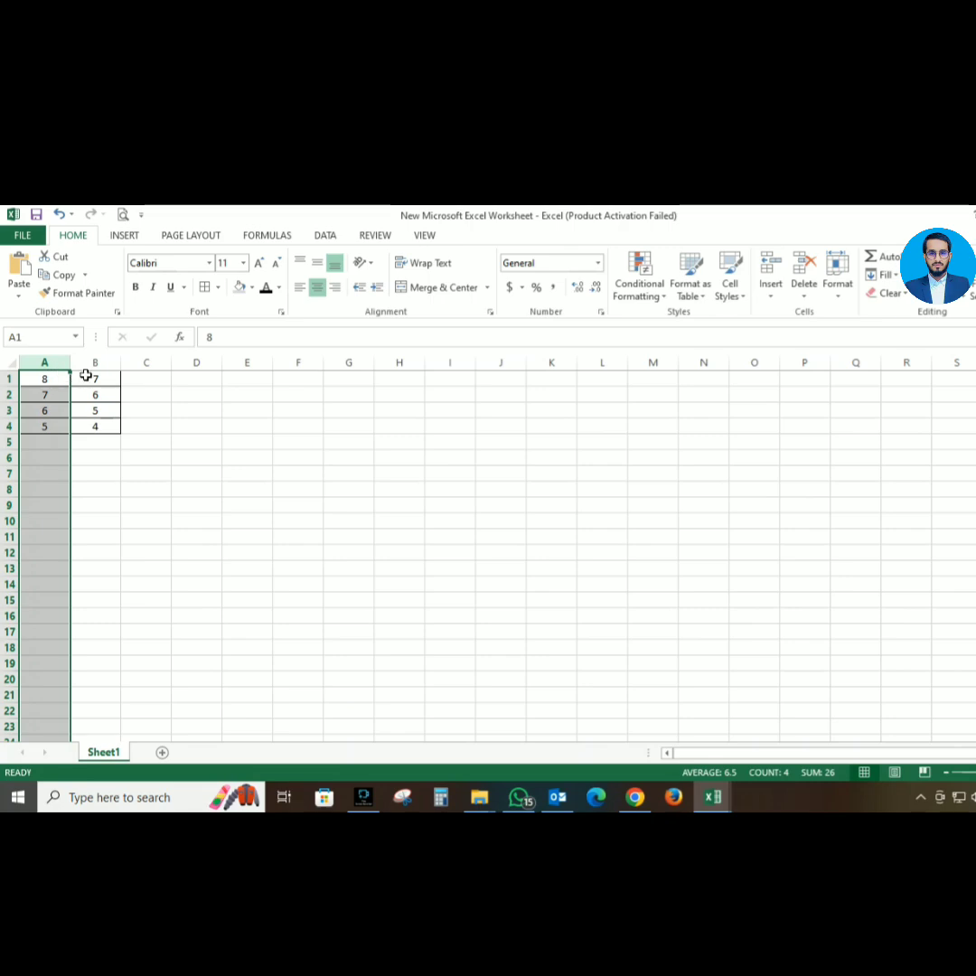
left_click(96, 379)
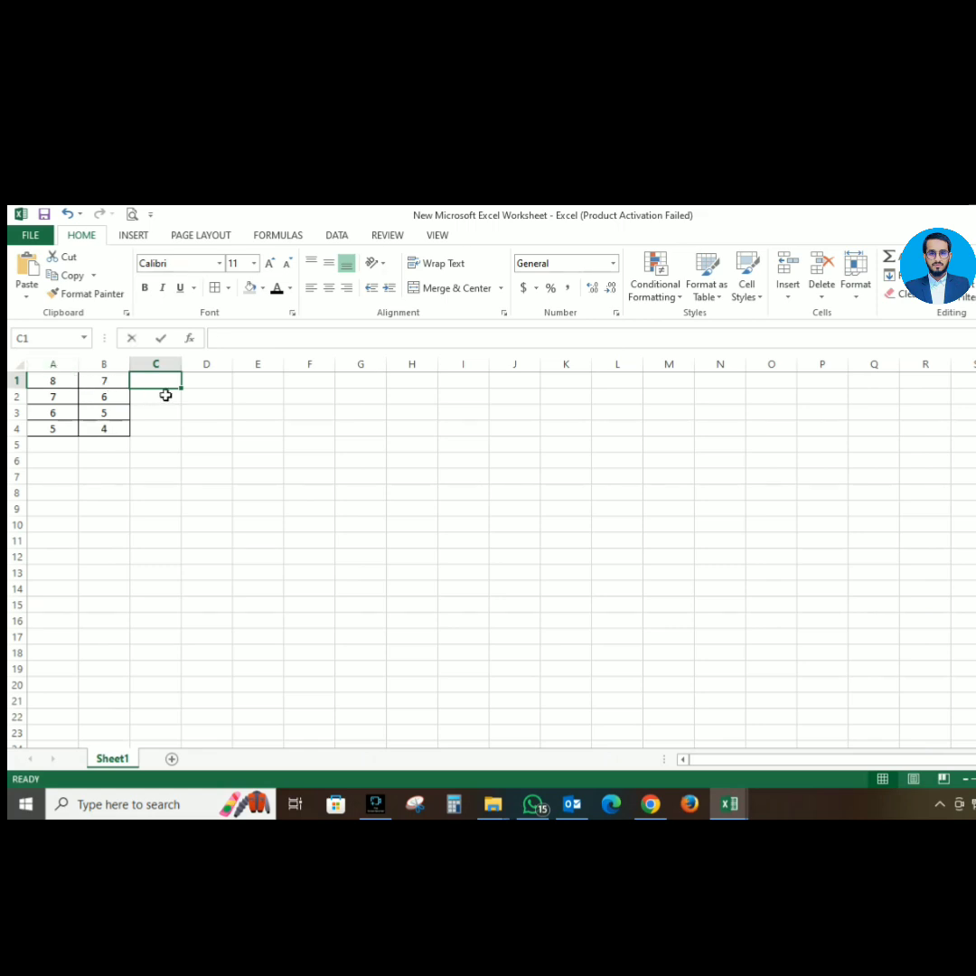
Try the subtraction formula =A1-B1 in cell C1, and clear the contents of column C
type("=A1-B1")
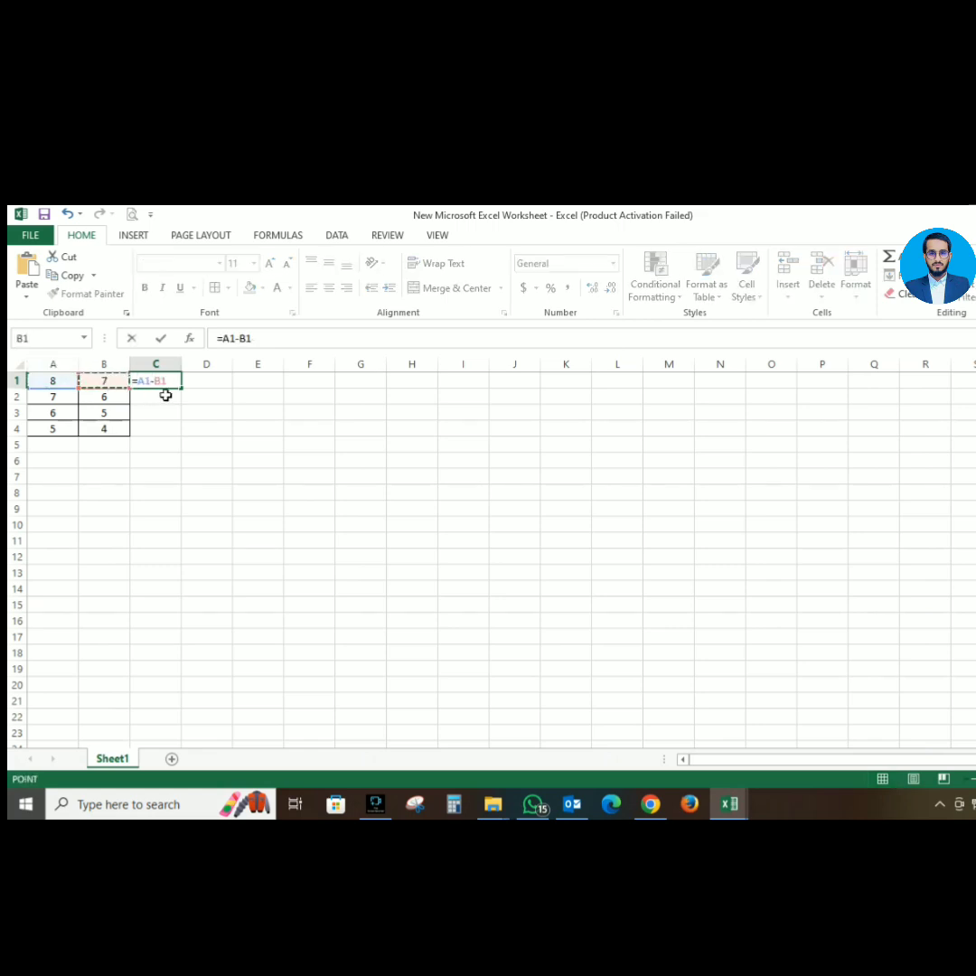
key("Return")
left_click(162, 382)
left_click_drag(163, 382, 161, 424)
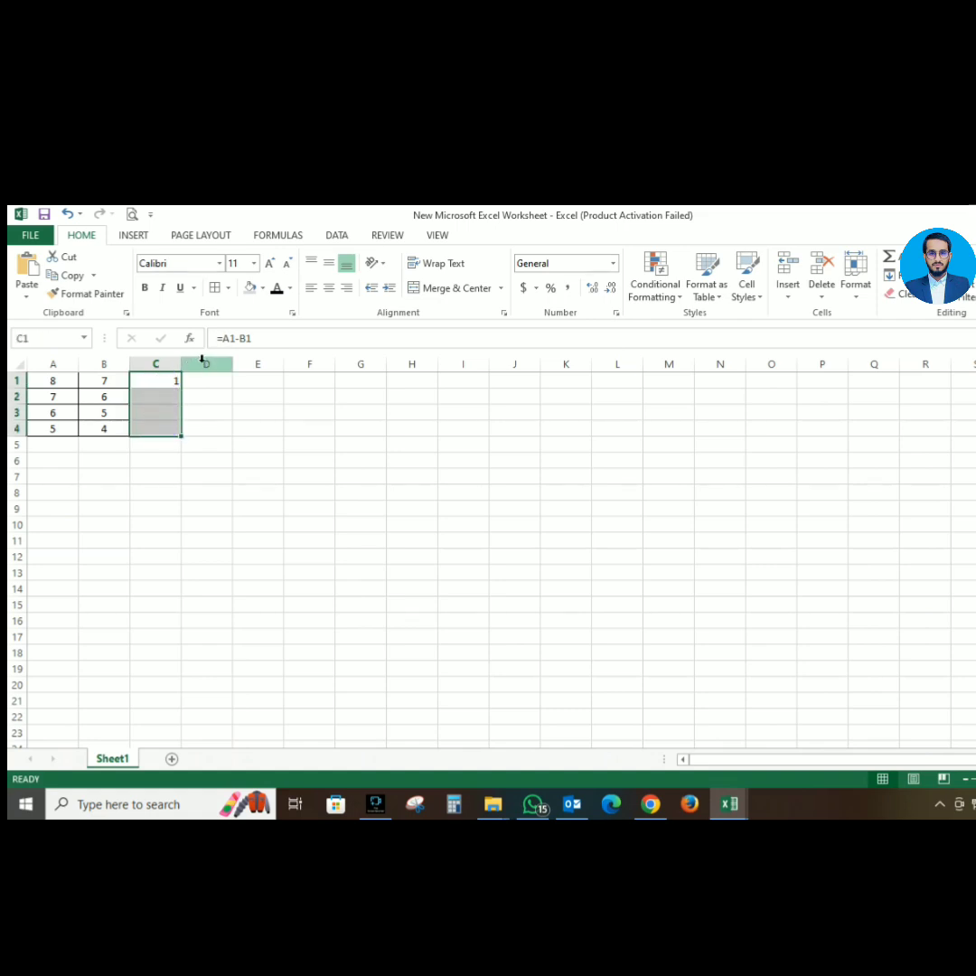
left_click(157, 382)
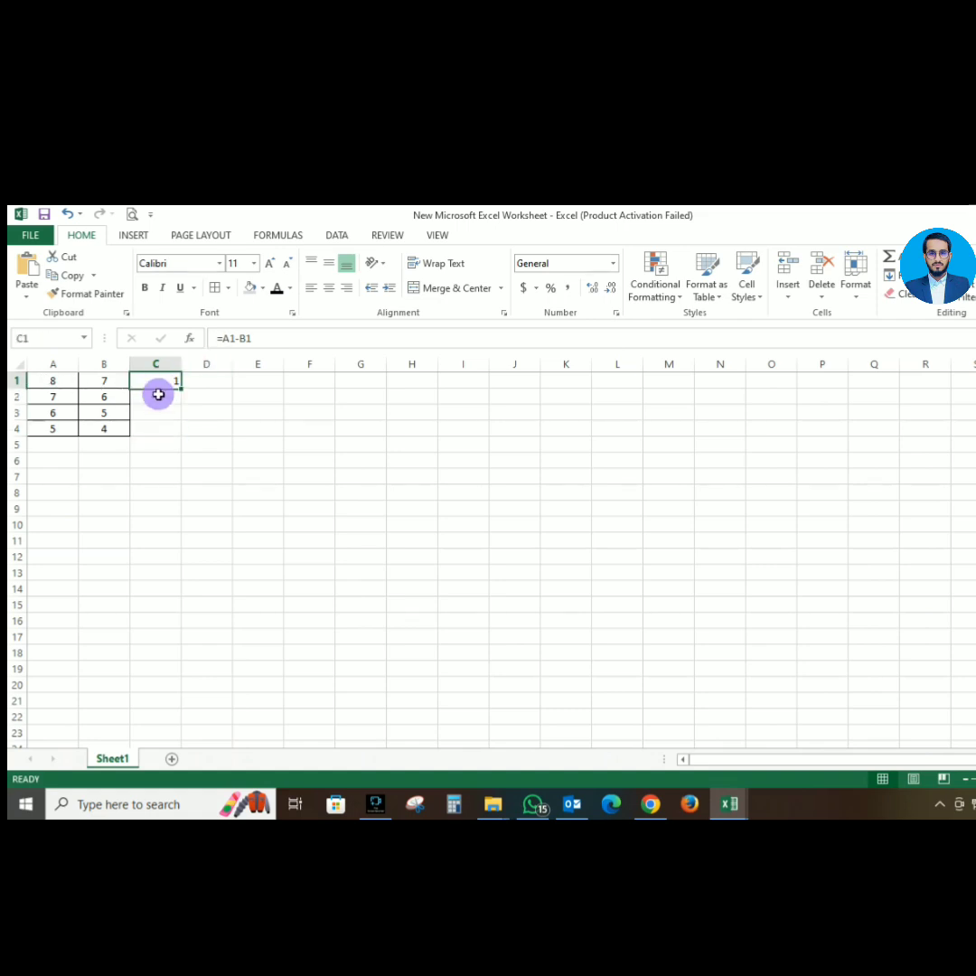
left_click_drag(158, 394, 157, 424)
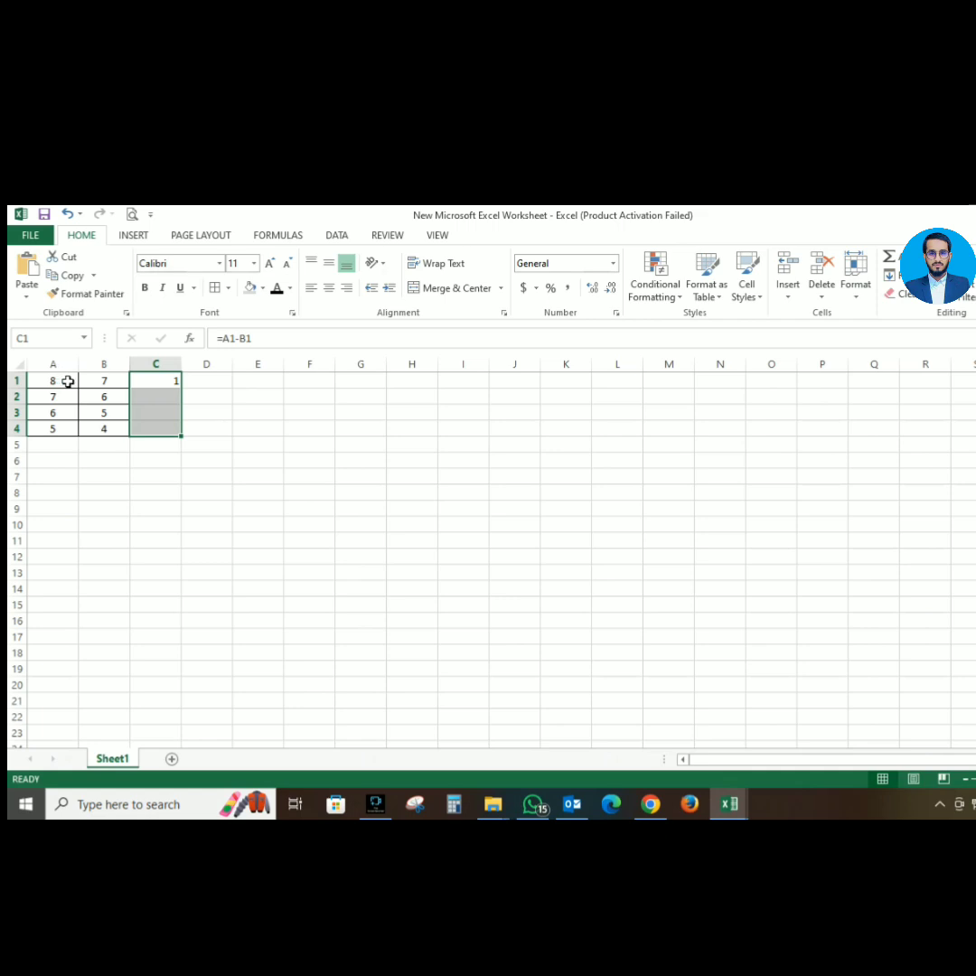
left_click(159, 364)
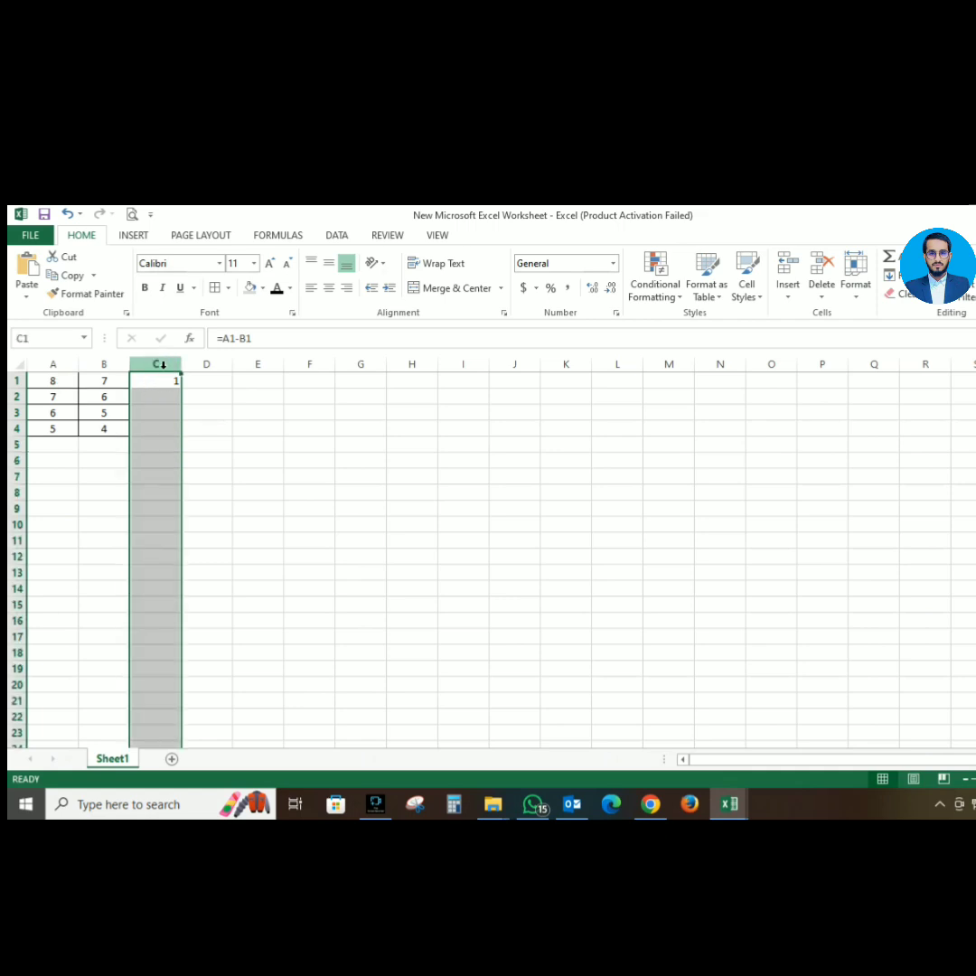
key("Delete")
left_click(58, 380)
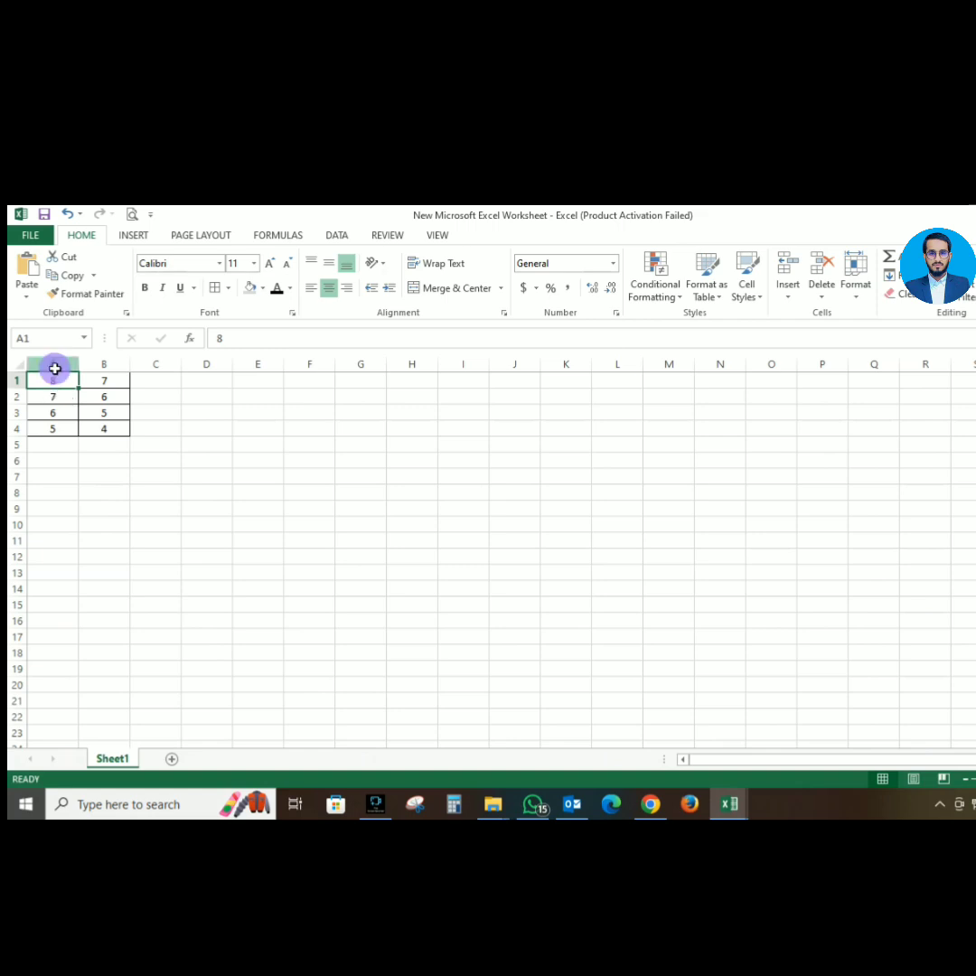
left_click(52, 365)
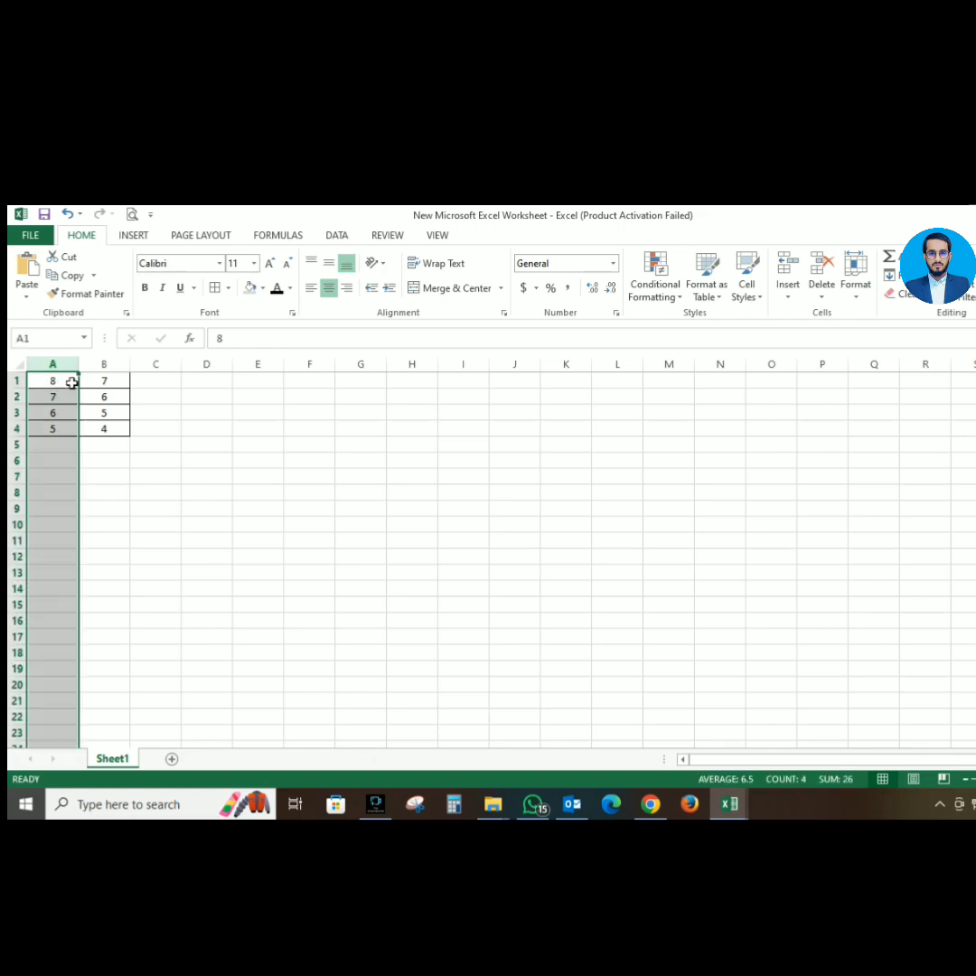
left_click(106, 383)
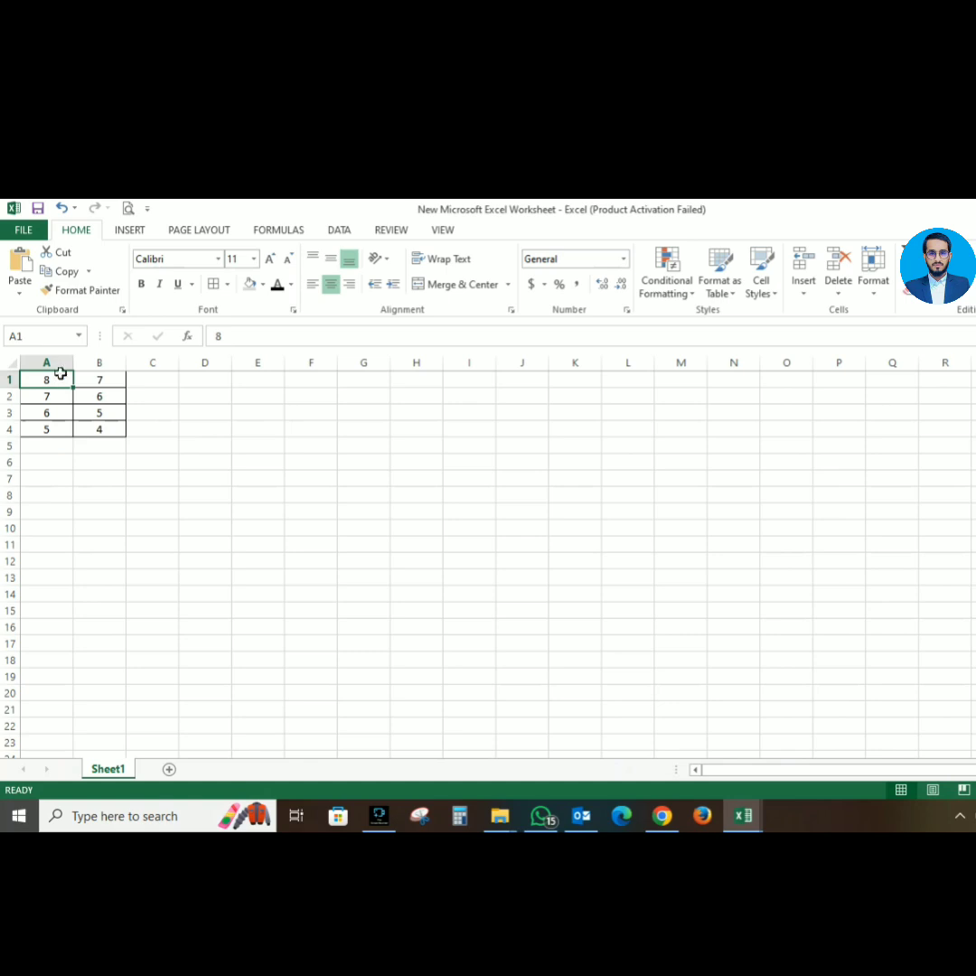
left_click(51, 362)
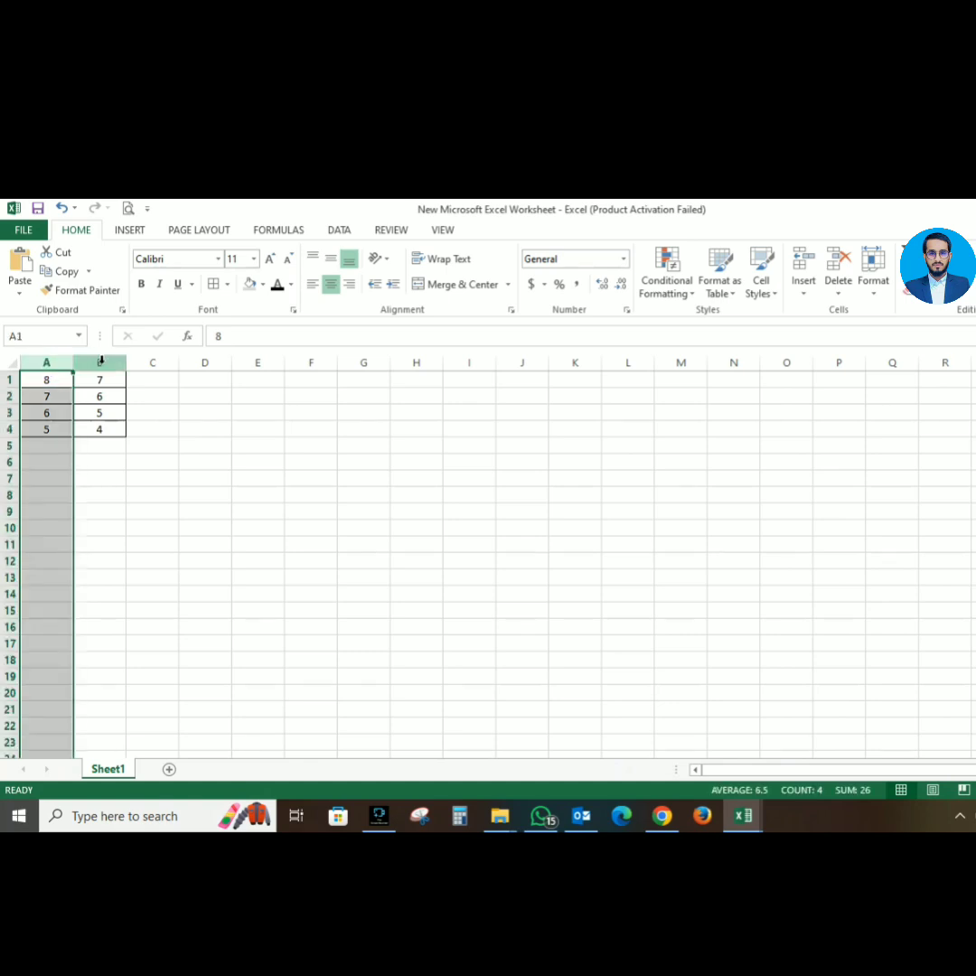
left_click(101, 363)
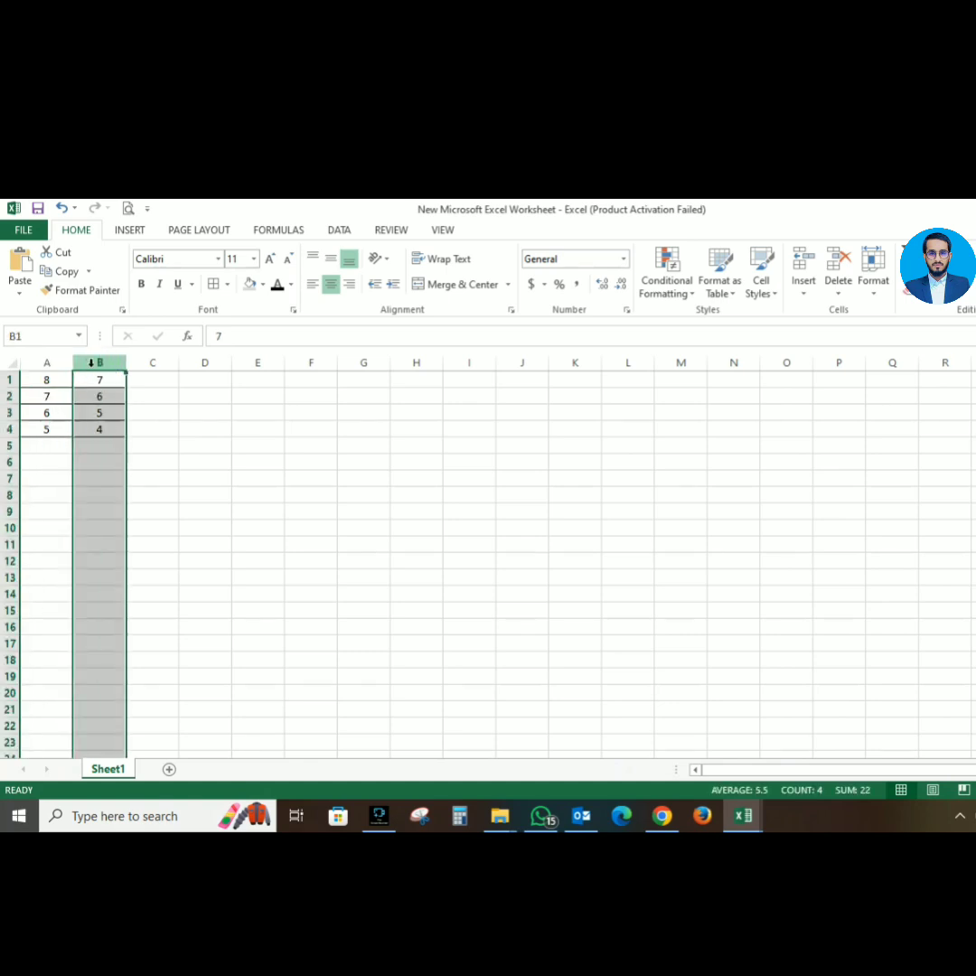
left_click_drag(44, 378, 60, 426)
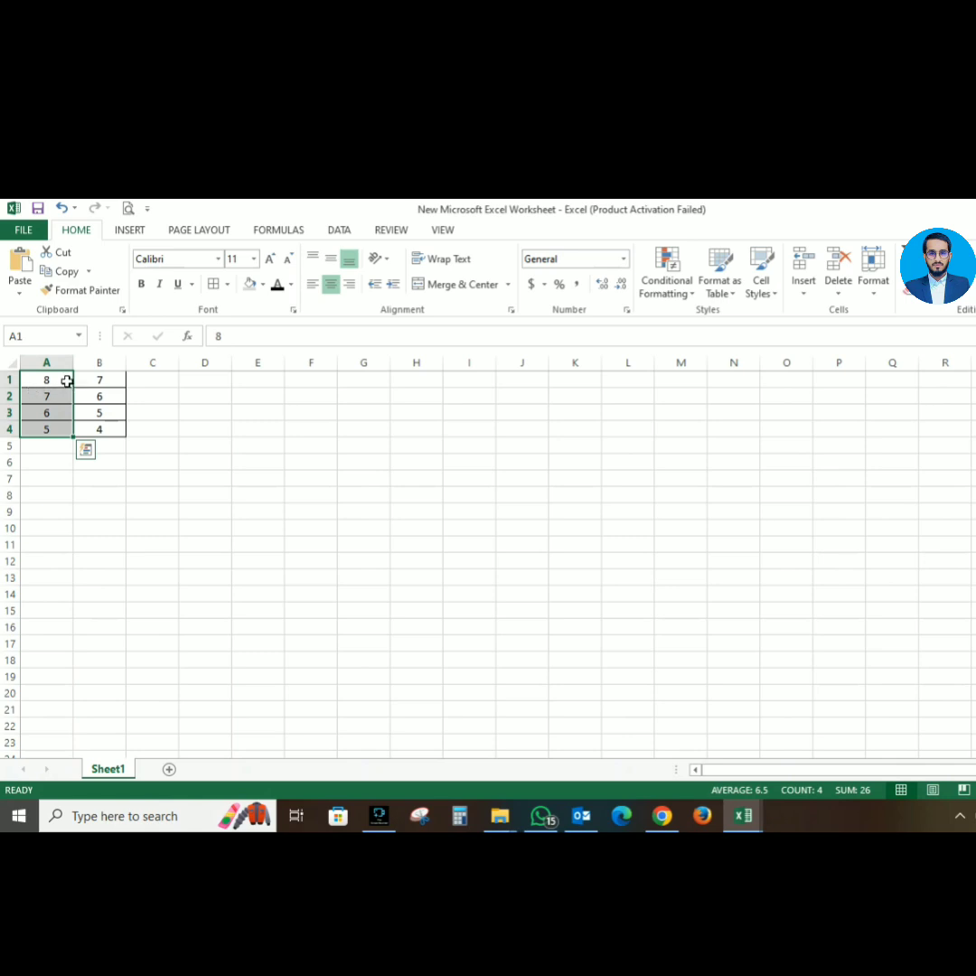
Start a new conditional formatting rule for A1:A4 that uses a formula to determine which cells to format
left_click(52, 378)
left_click_drag(51, 378, 61, 429)
left_click(667, 291)
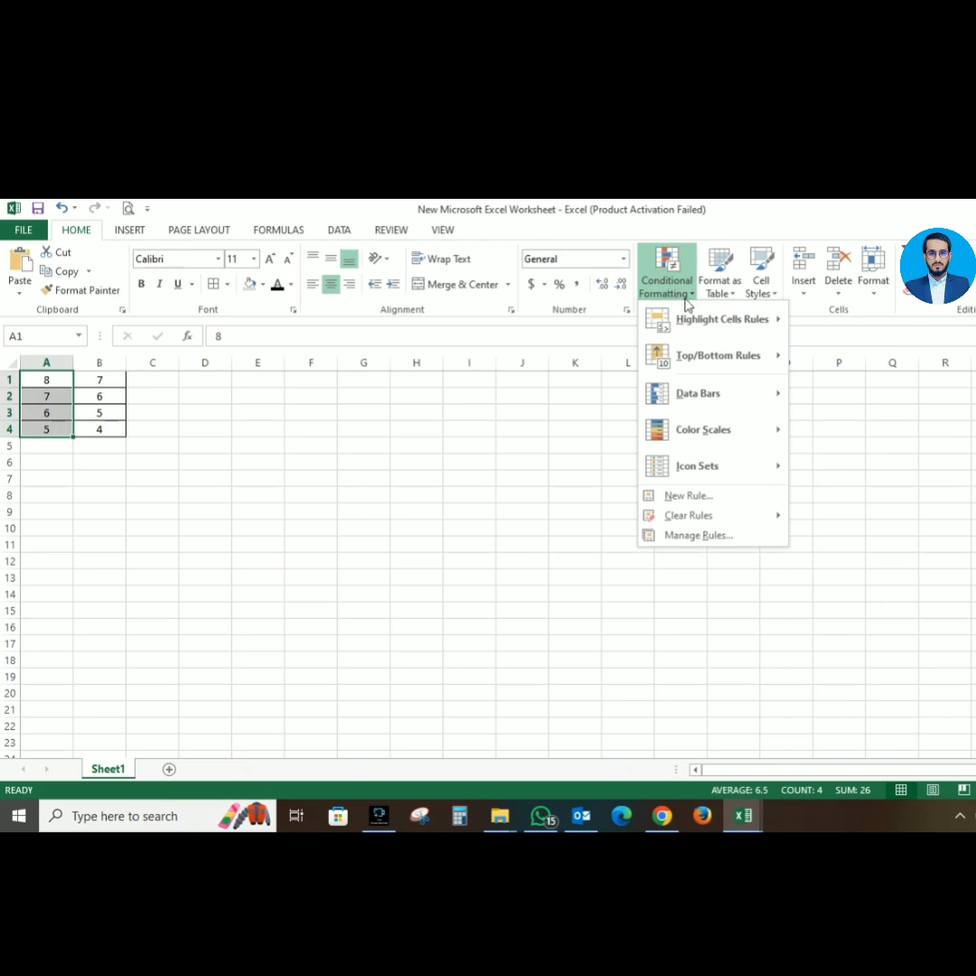
left_click(705, 498)
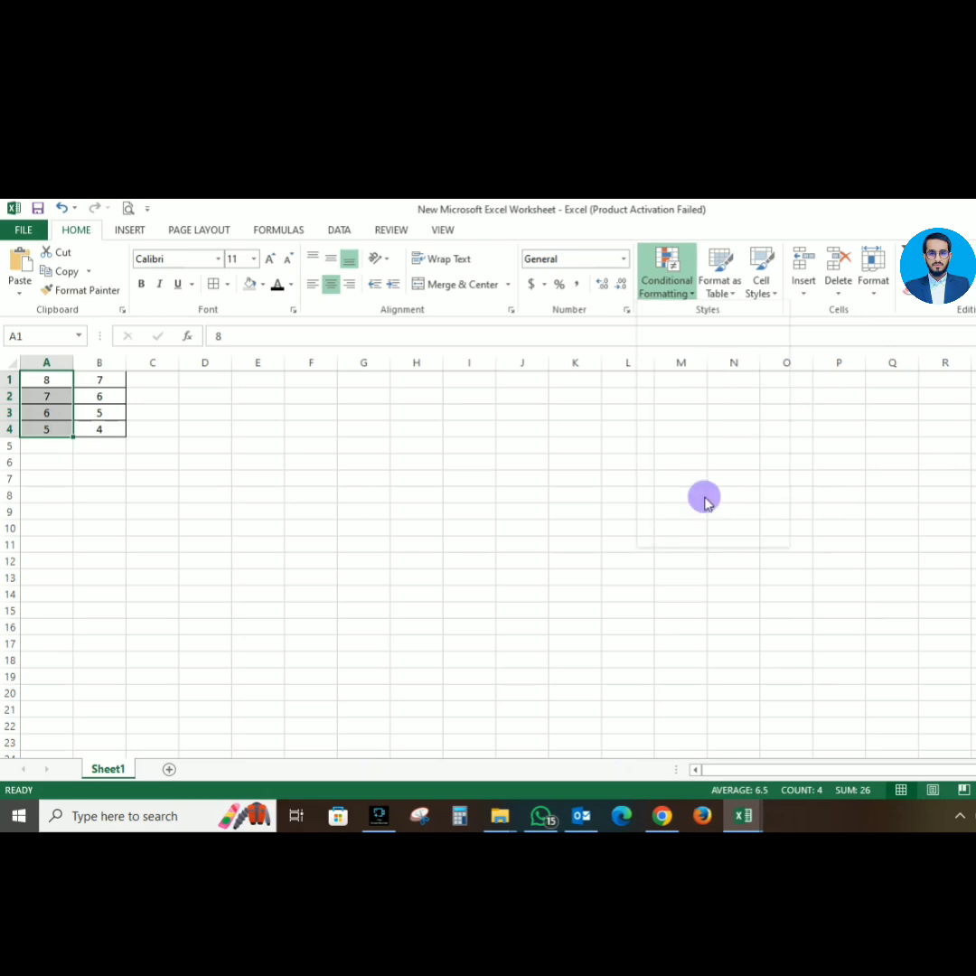
left_click_drag(287, 480, 673, 407)
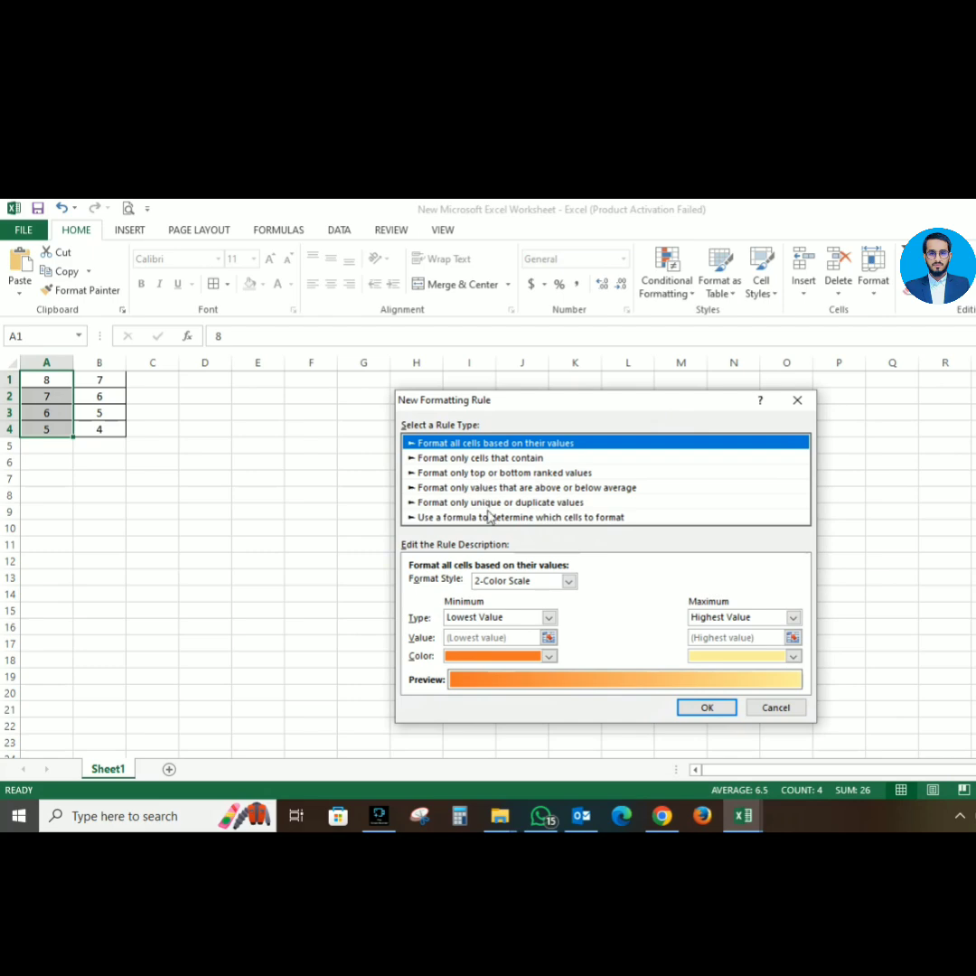
left_click(456, 528)
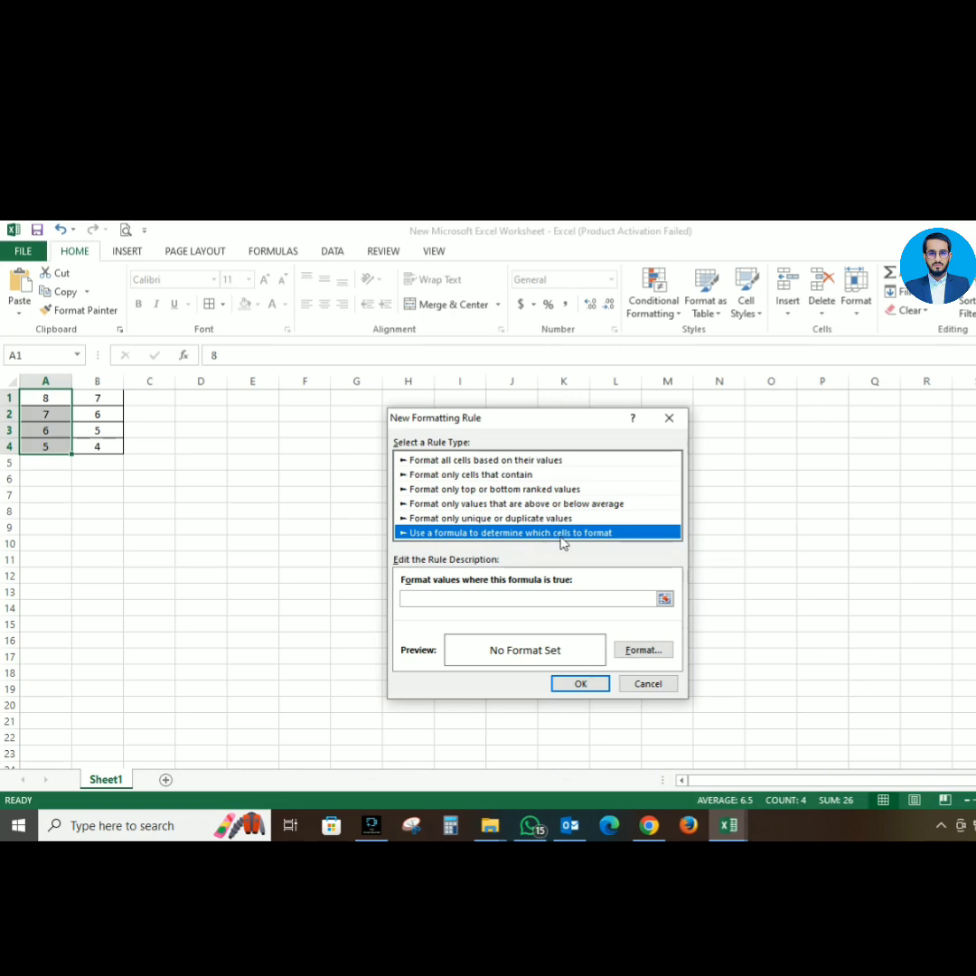
left_click(439, 538)
Set the rule's formula to =A1>=B1+1 with a yellow fill and apply the rule to A1:A4
left_click(407, 600)
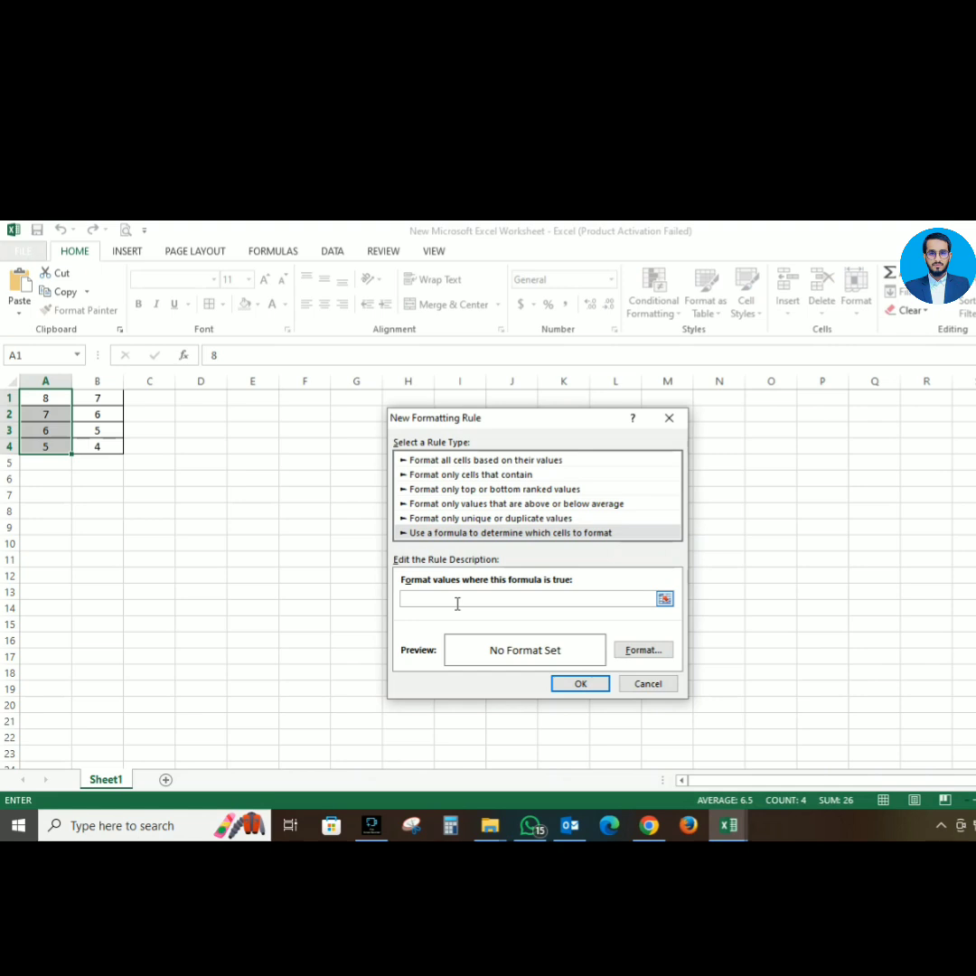
type("=")
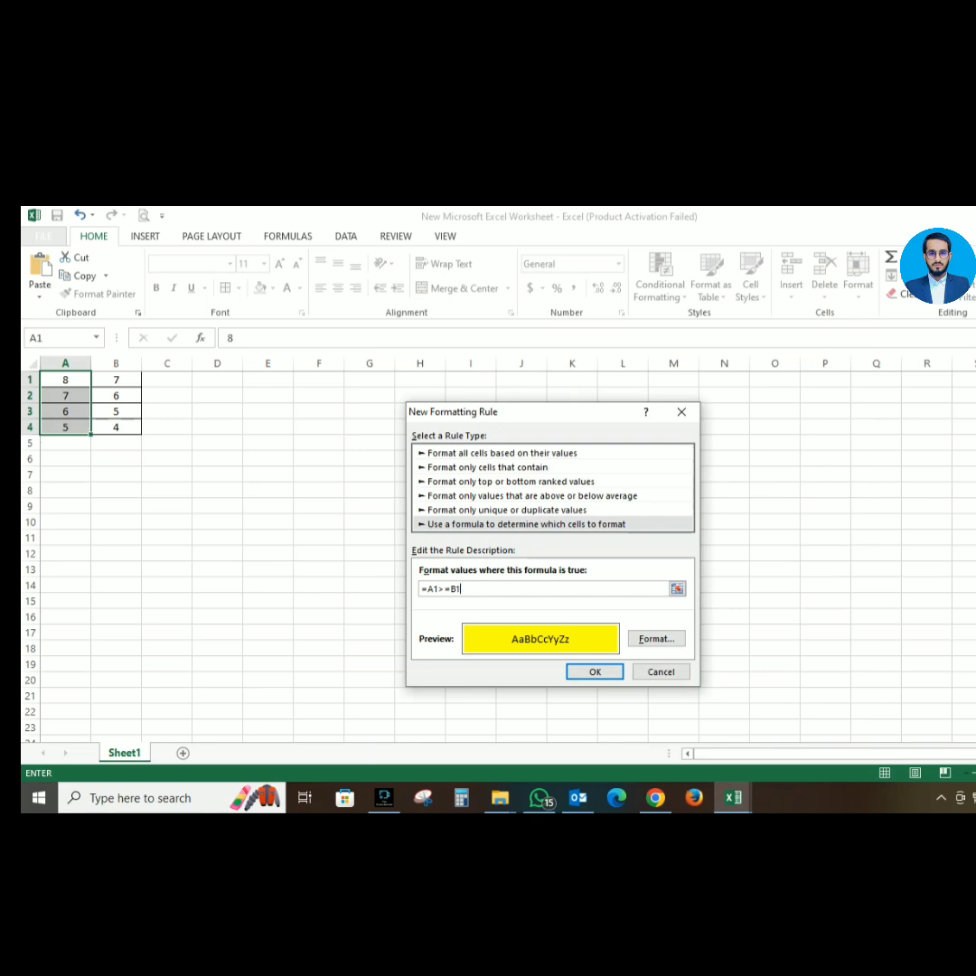
type("+1")
left_click(593, 673)
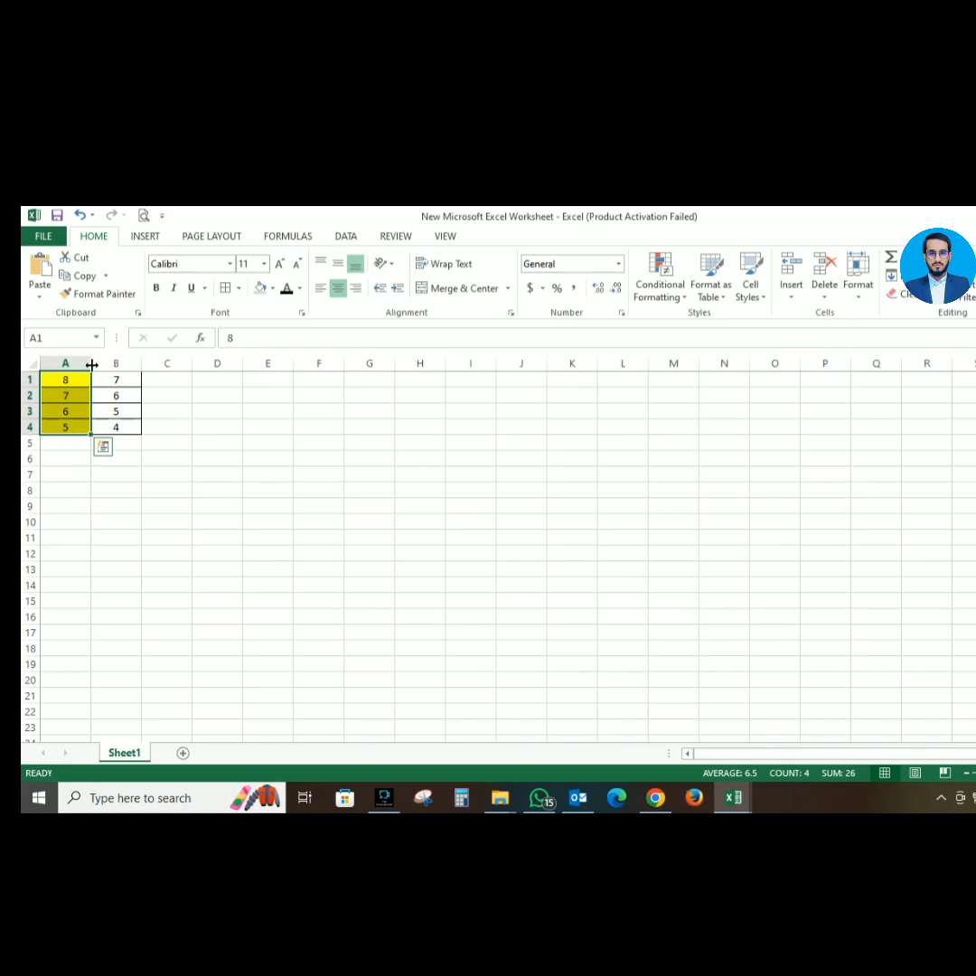
left_click(72, 365)
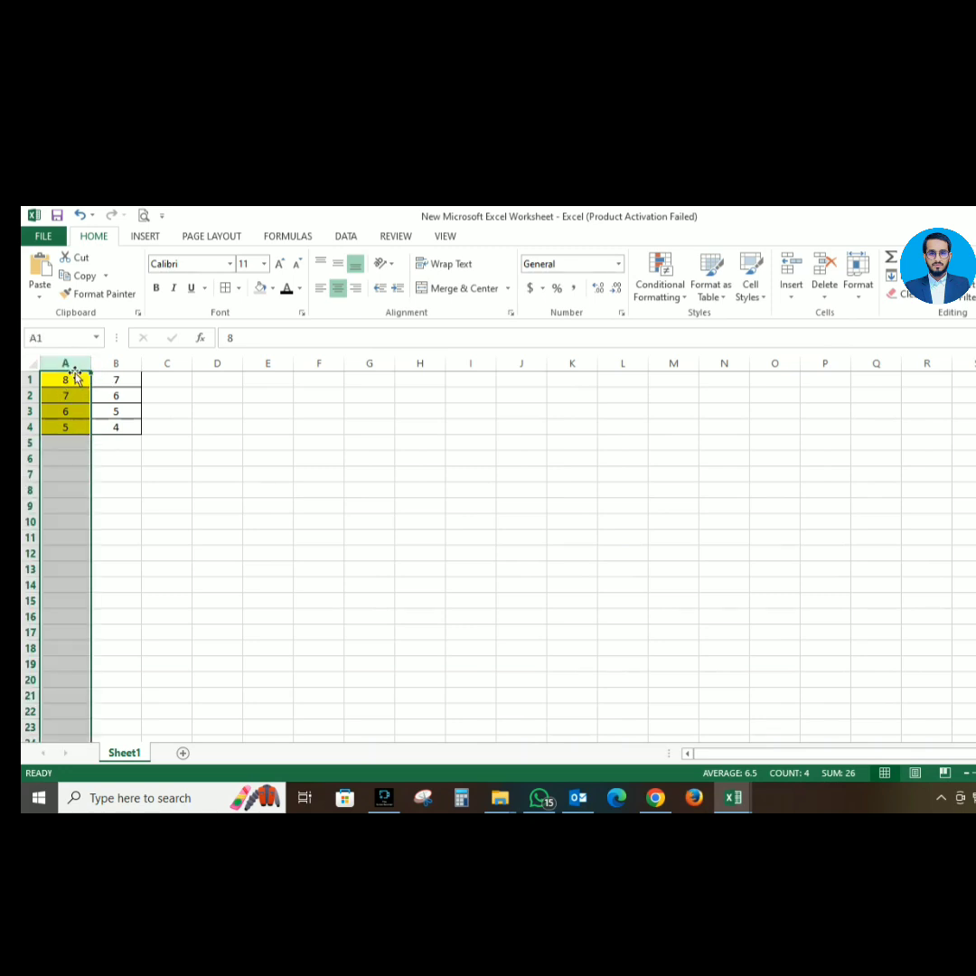
Check the difference between the first-row values with =A1-B1 in cell C1, and clear column C again
left_click(122, 364)
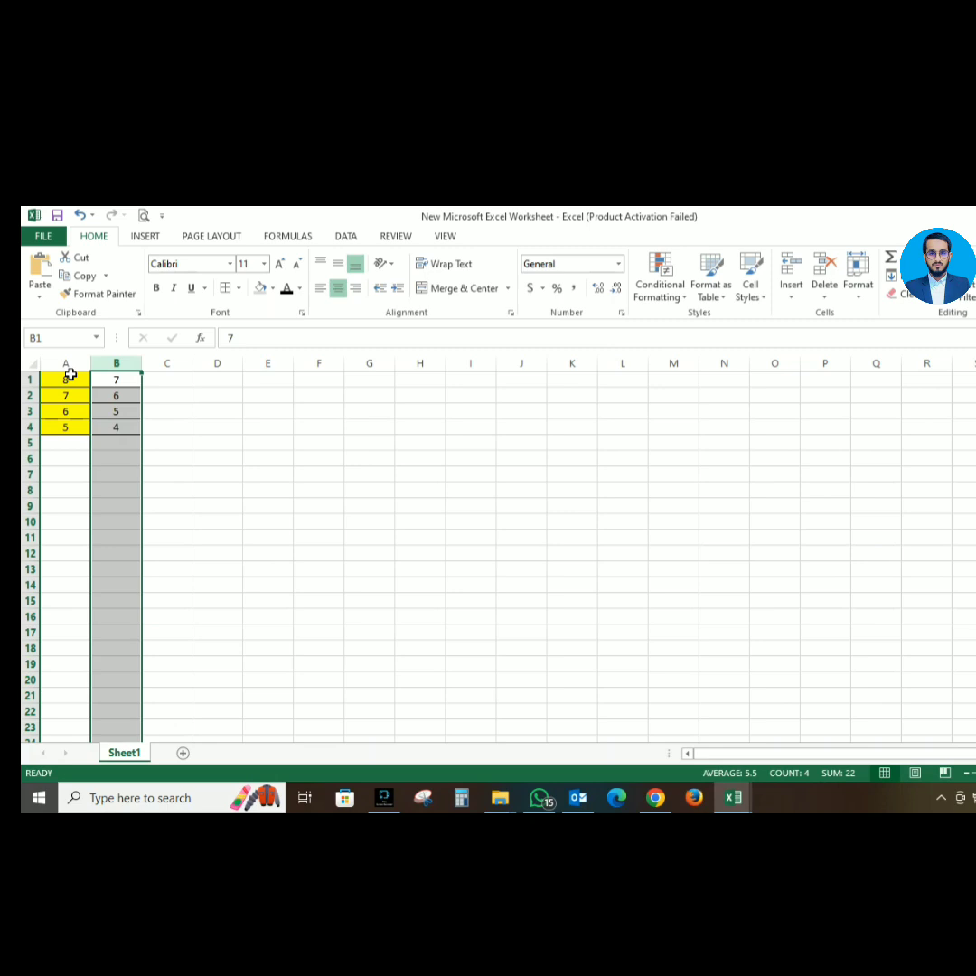
left_click(168, 379)
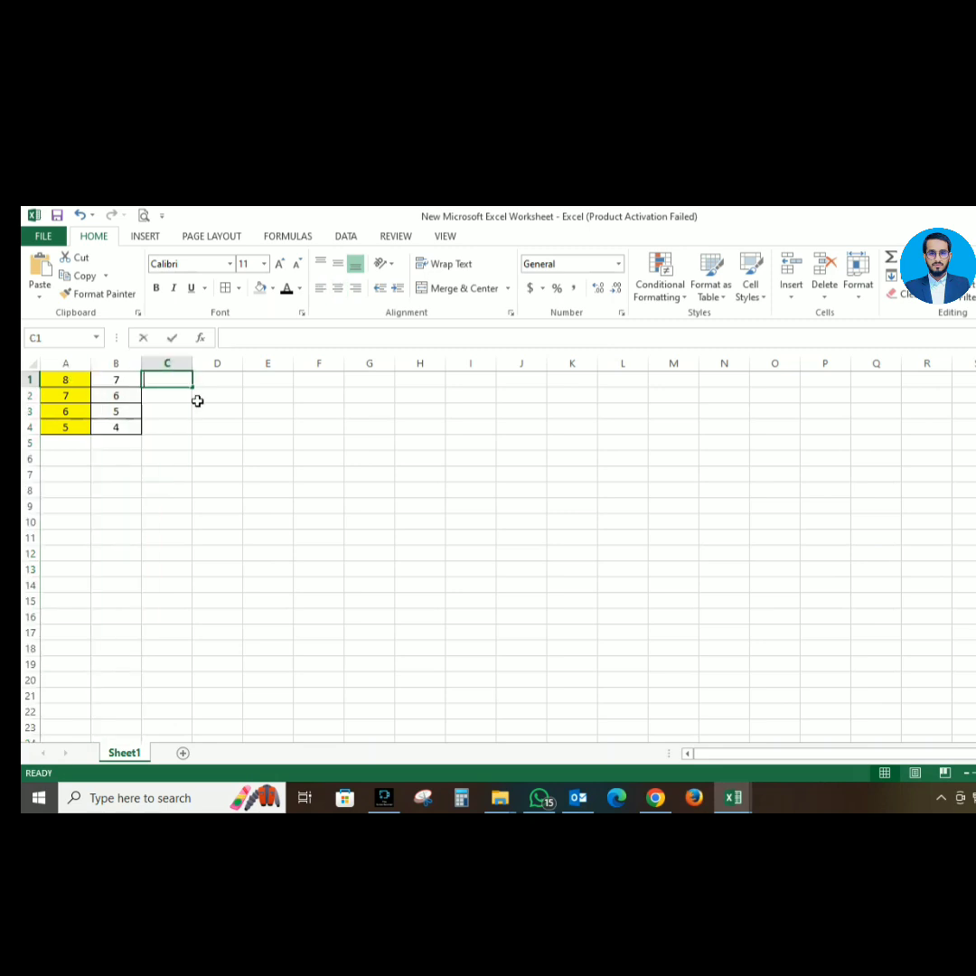
type("=A1-")
key("Left")
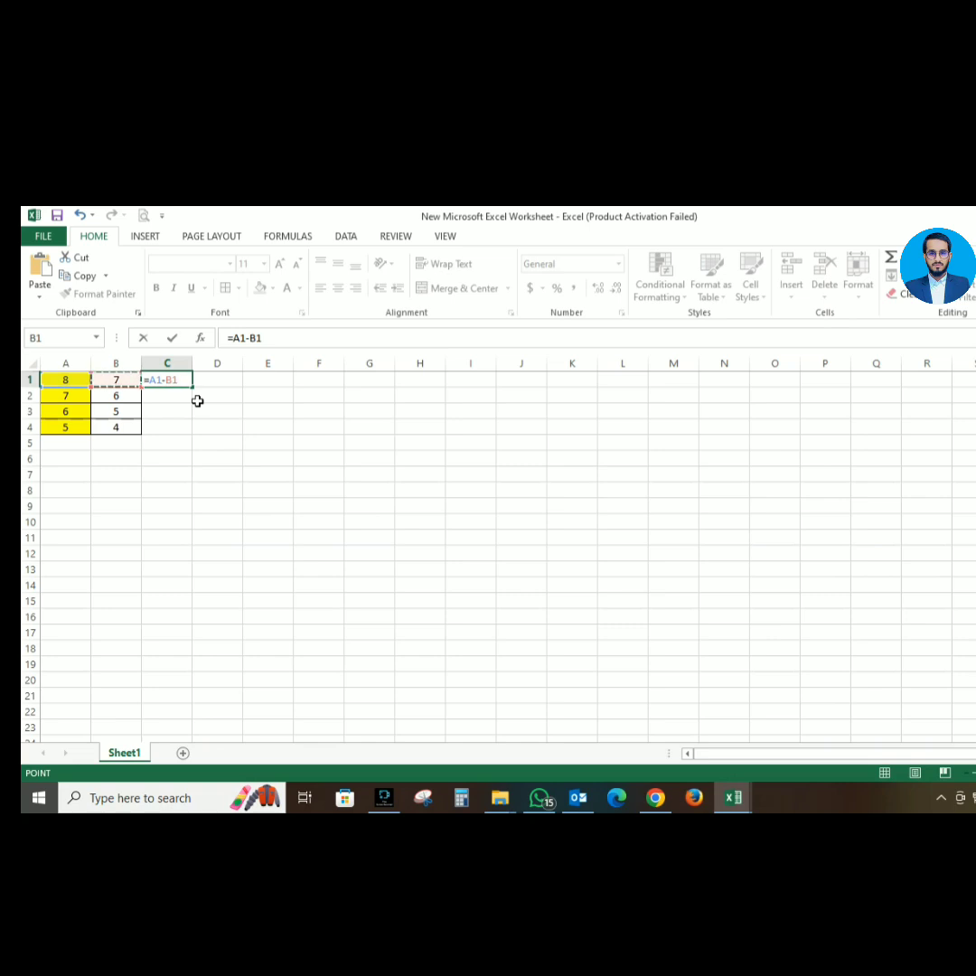
key("Return")
left_click_drag(162, 380, 165, 432)
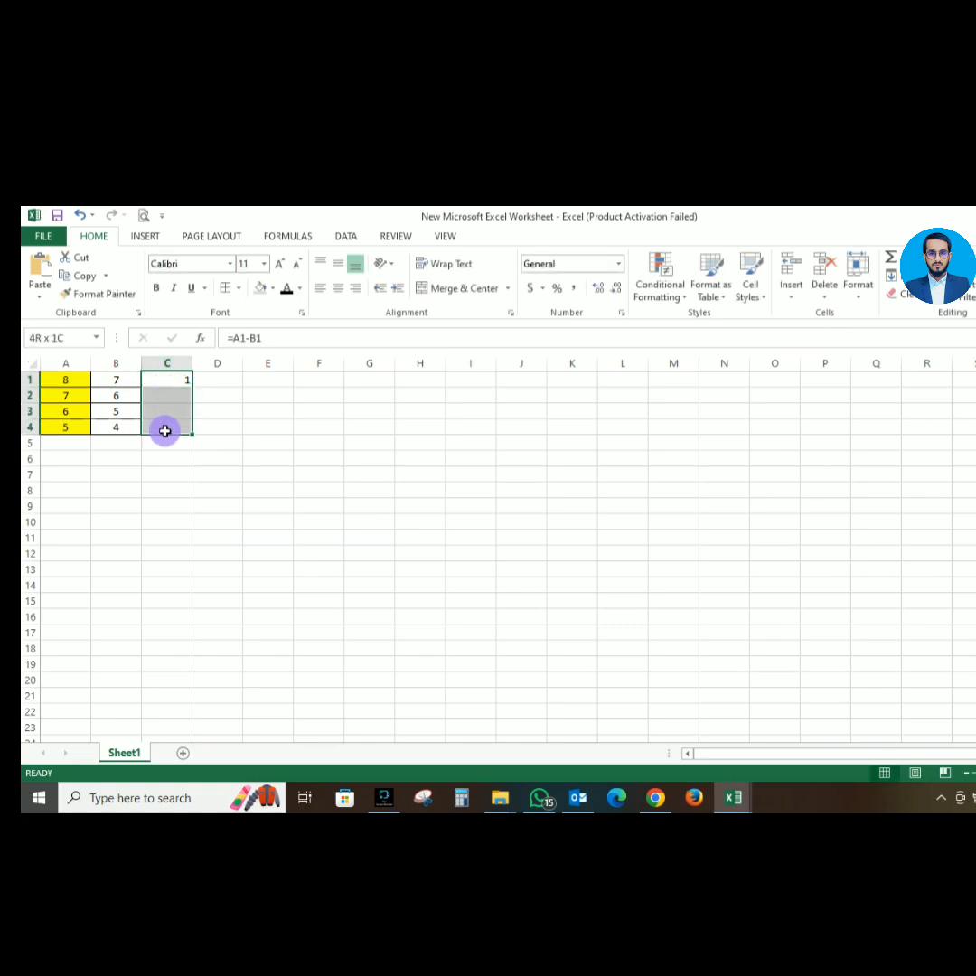
left_click(179, 363)
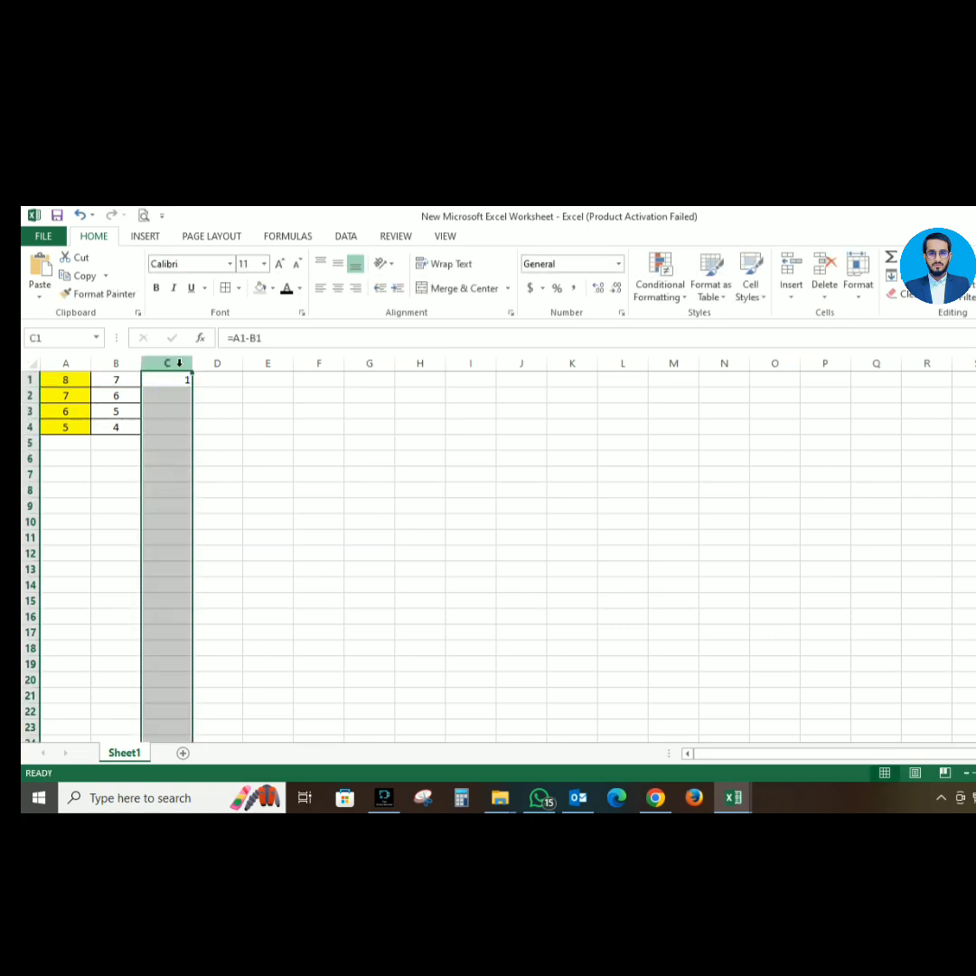
key("Delete")
Test the highlighting rule on cell A1 by entering 8.5 and replacing it with 7
left_click(68, 385)
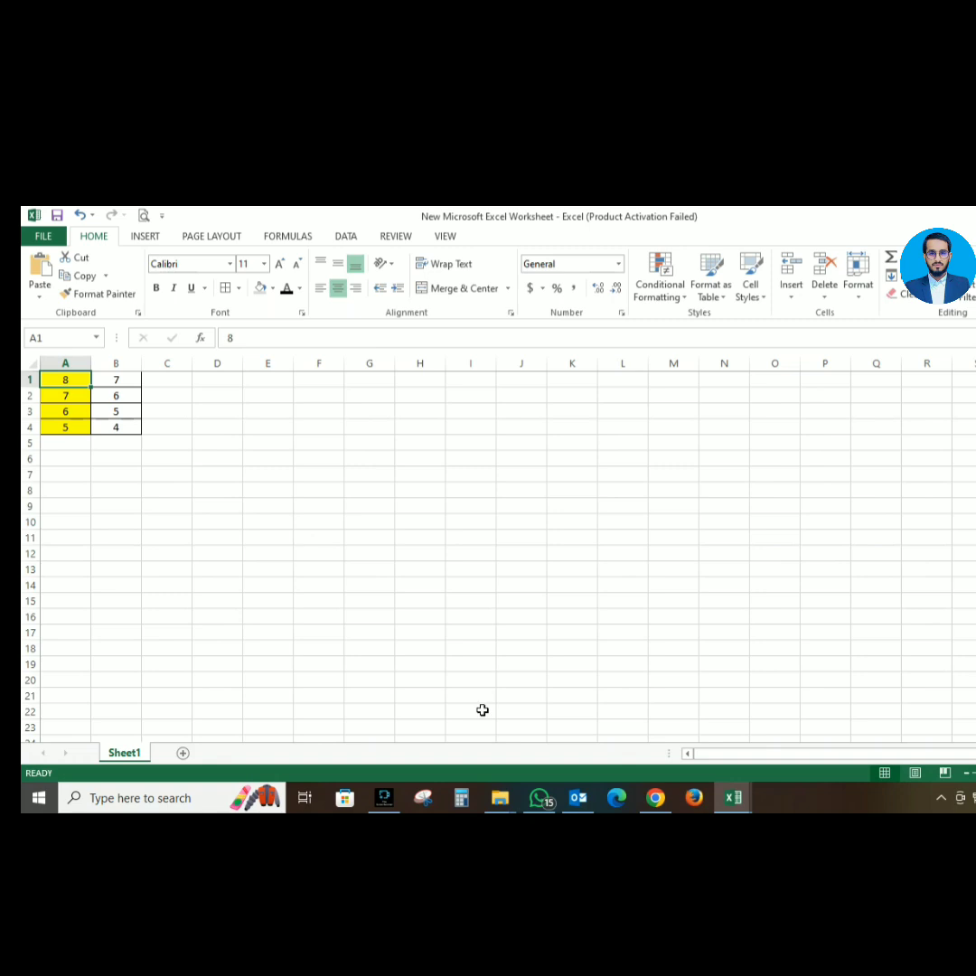
type("8.5")
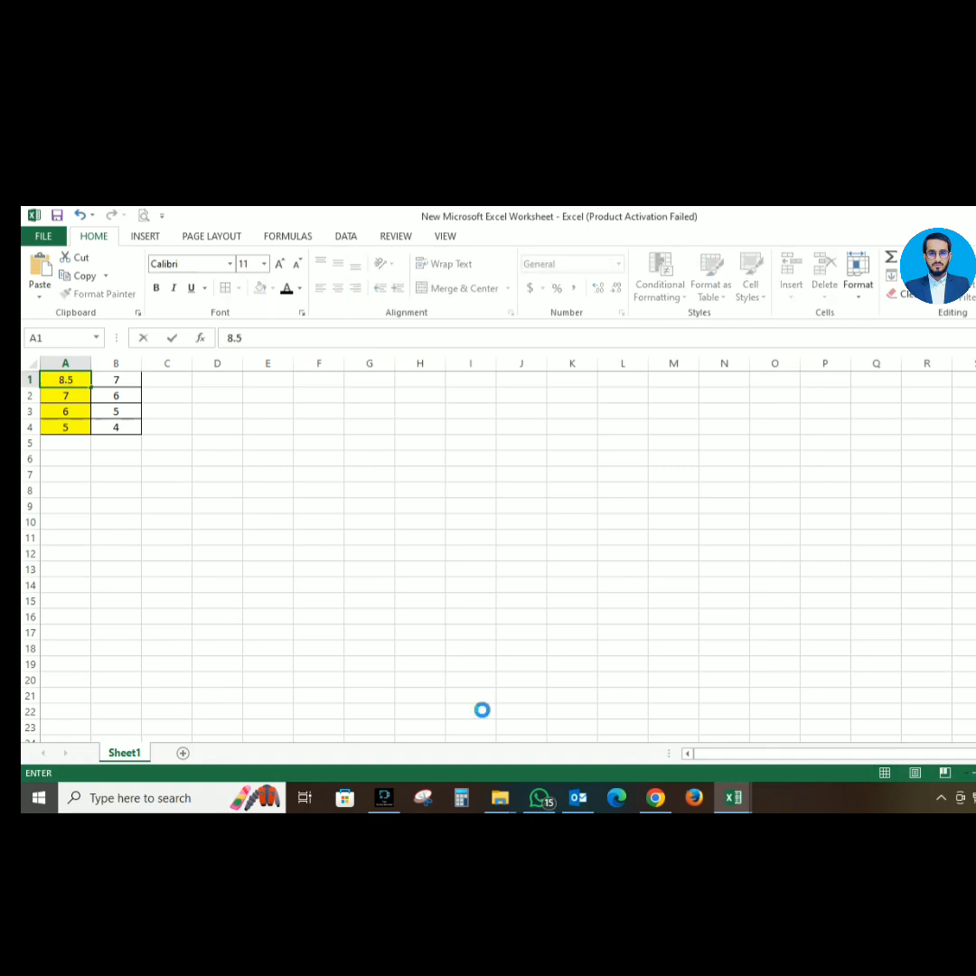
key("Return")
key("Up")
type("7")
key("Return")
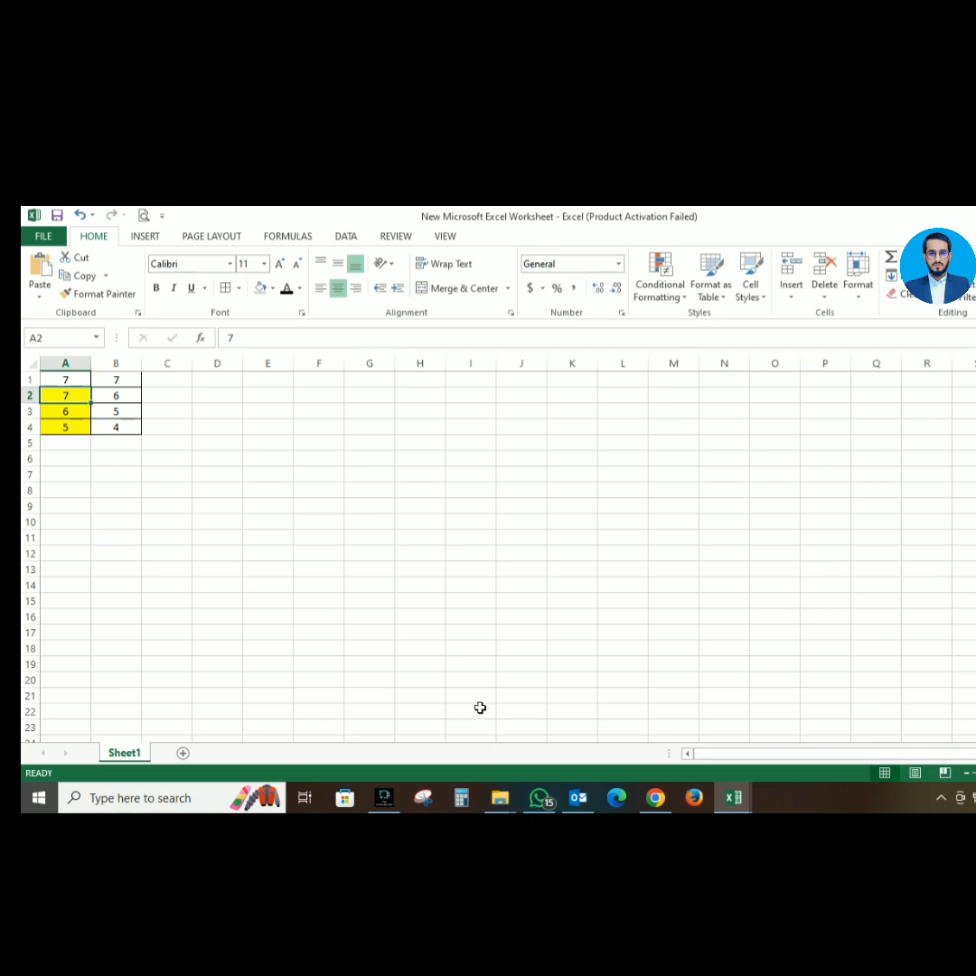
Compare cells A1 and B1, and set A1 to 8
left_click(79, 383)
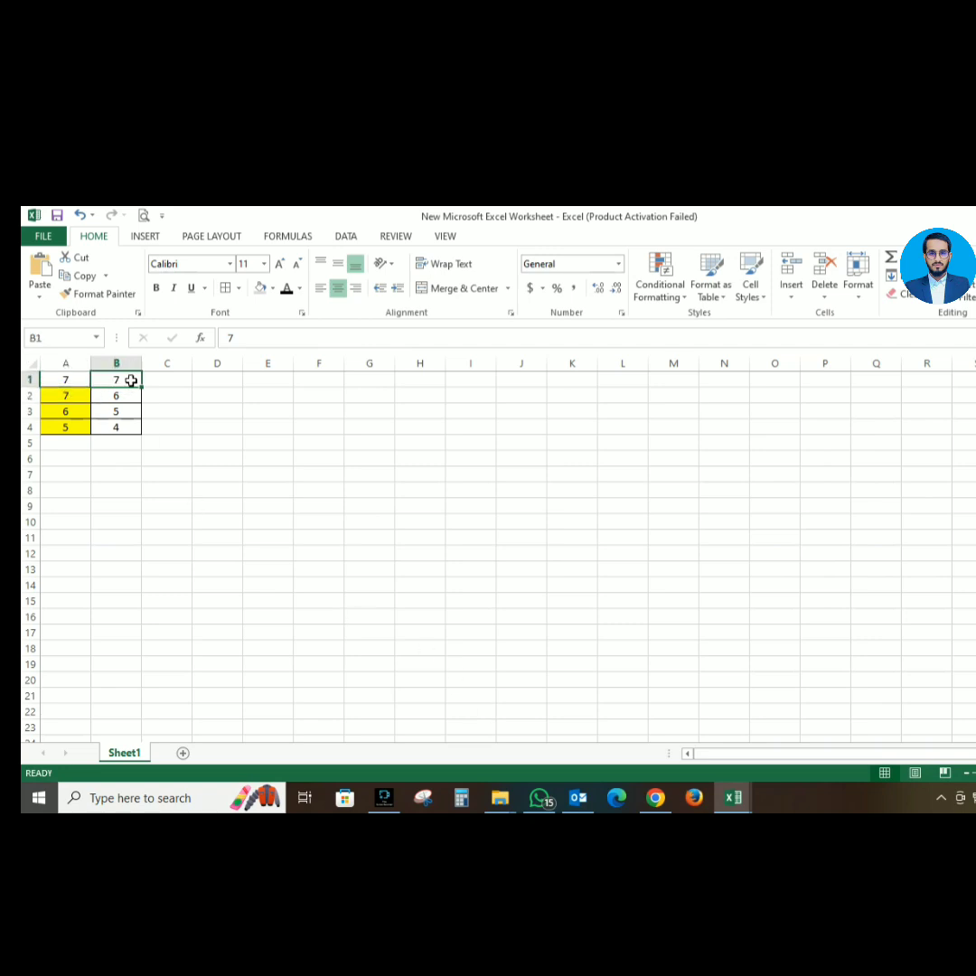
left_click_drag(58, 378, 129, 383)
left_click(69, 377)
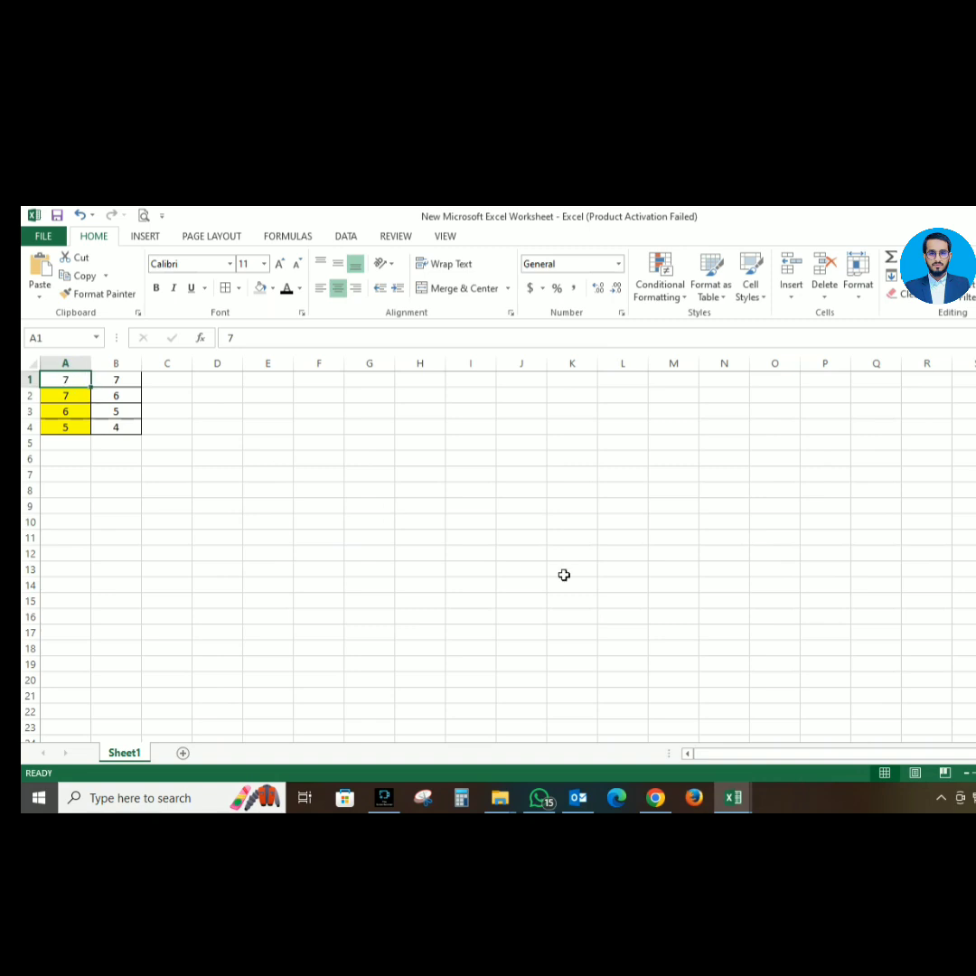
type("8")
key("Return")
key("Up")
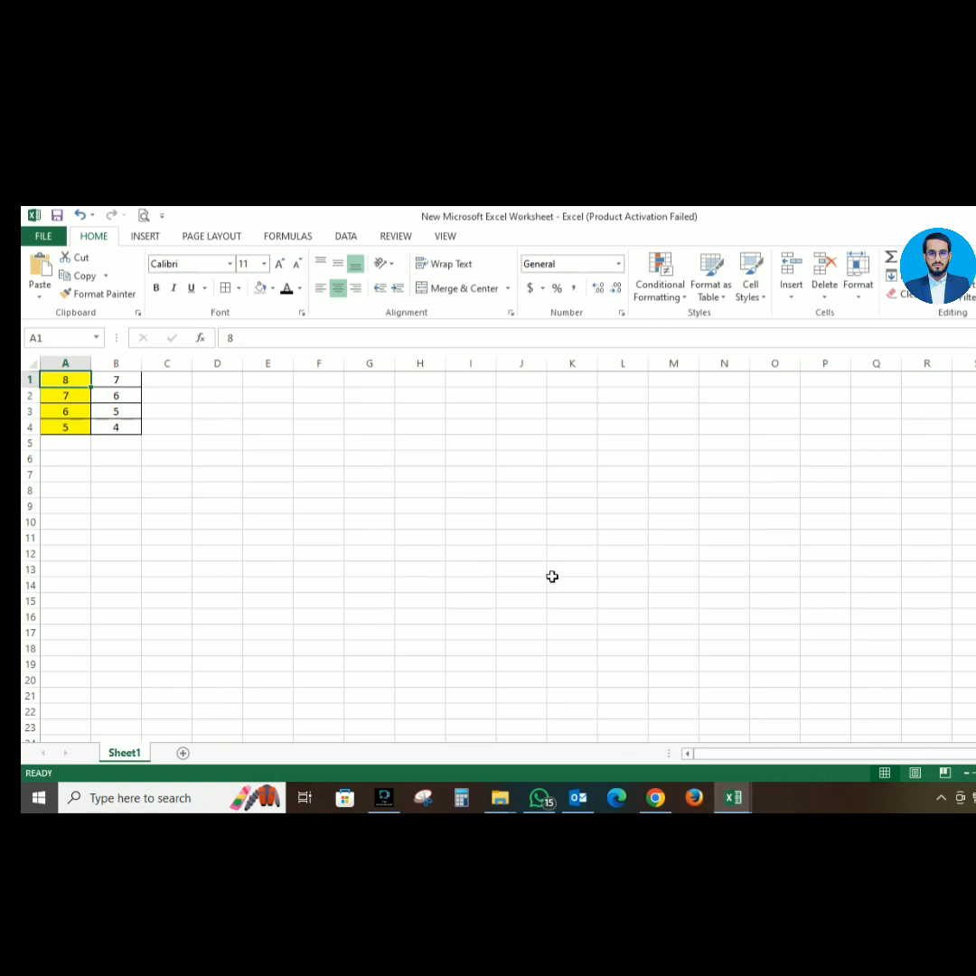
Set cell A1 to 8.5 and cell A2 to 7.5 to test the highlighting rule with decimals
type("8.5")
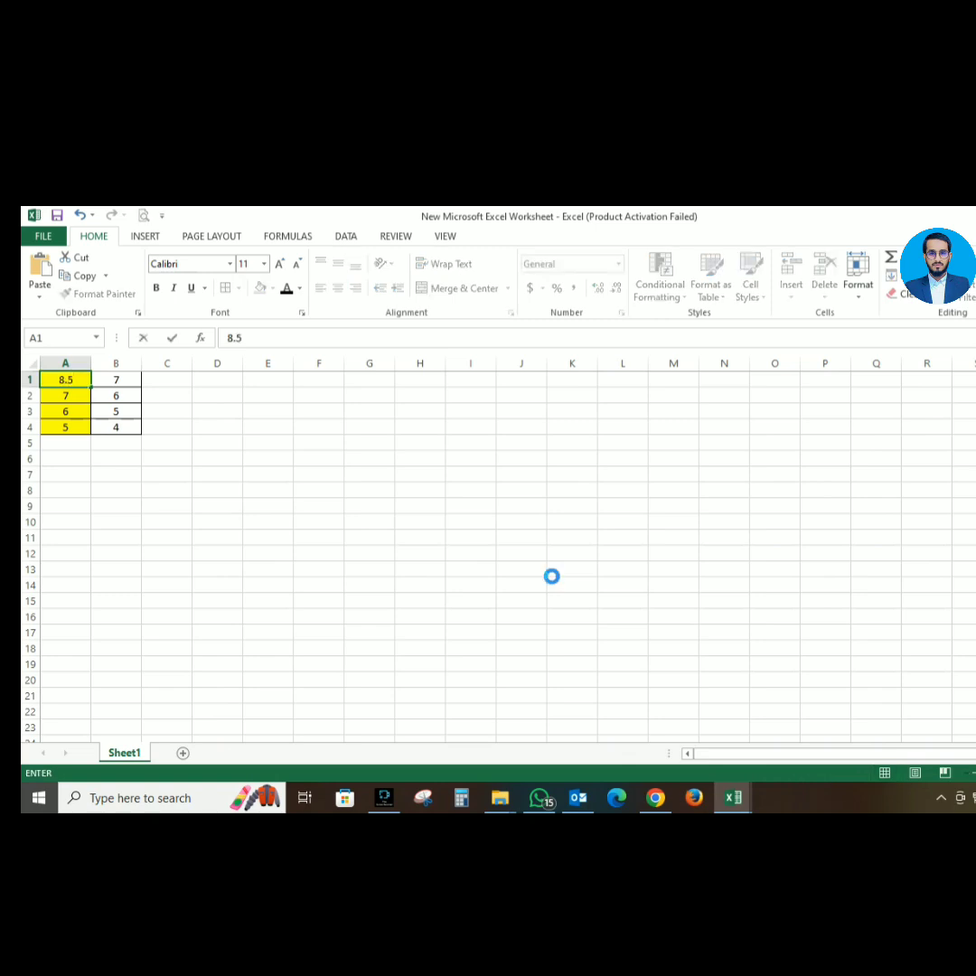
key("Return")
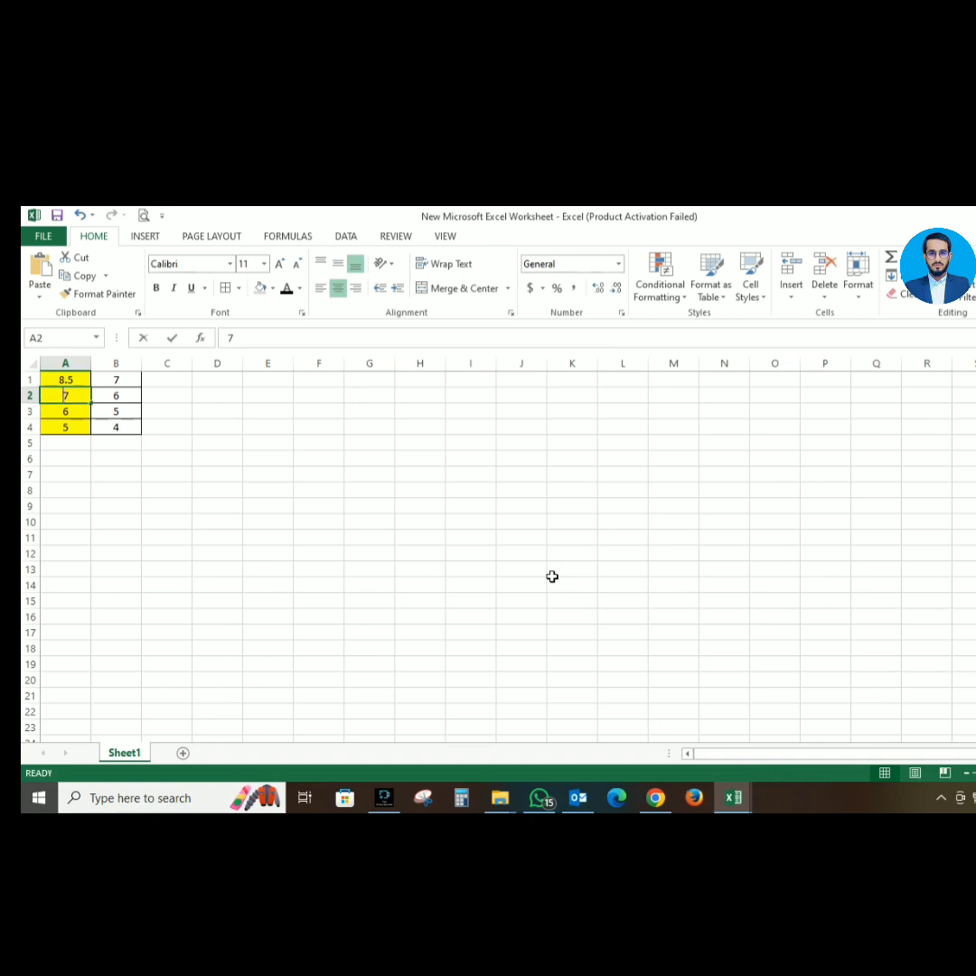
type("7.5")
key("Return")
Test the highlighting rule on cell A3 with 6.9 and 500, and set the cell to 1000
type("6.9")
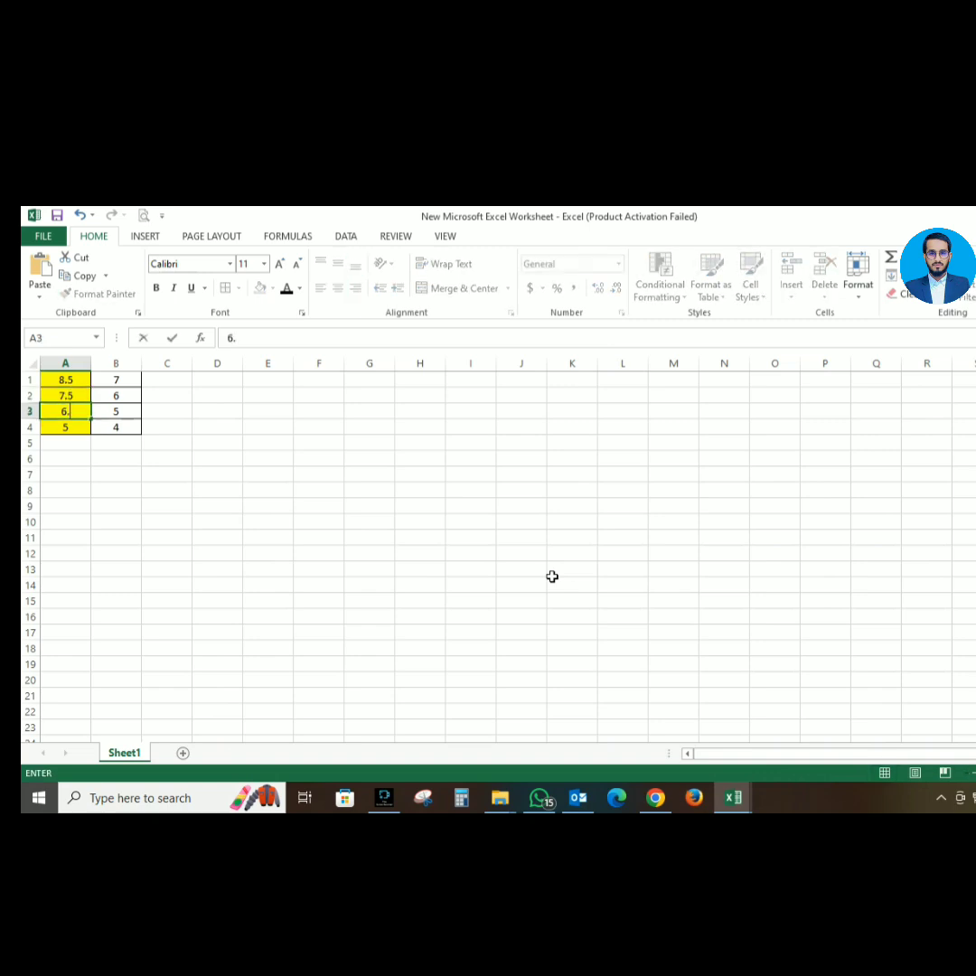
key("Return")
key("Up")
type("500")
key("Return")
key("Up")
type("1000")
key("Return")
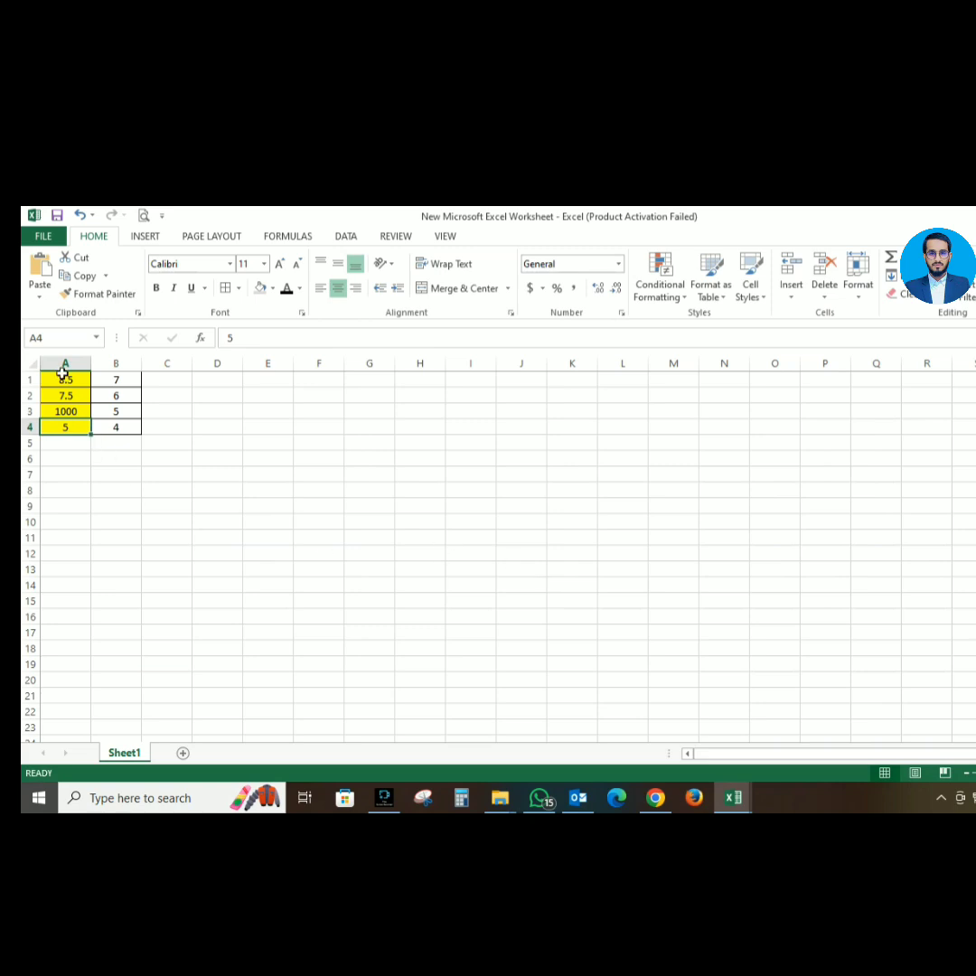
Select the range A1:B4 and make column B slightly narrower
left_click_drag(65, 377, 99, 425)
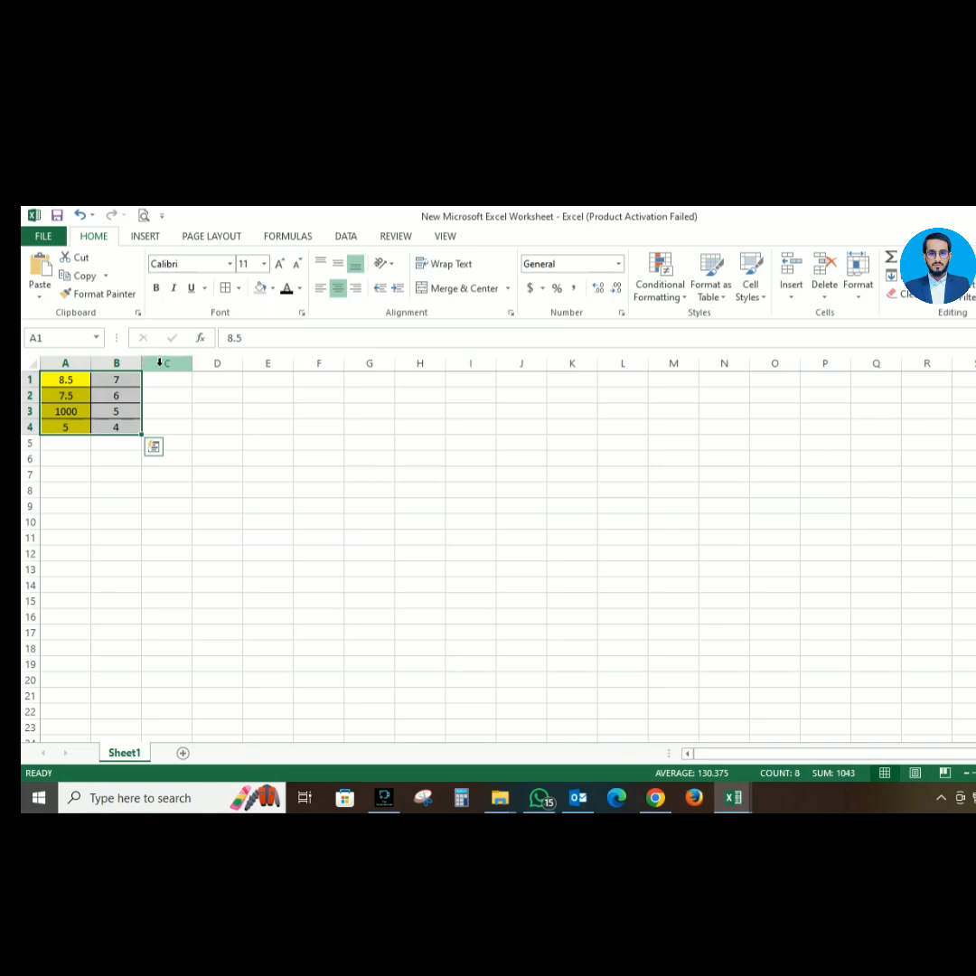
left_click_drag(144, 362, 131, 365)
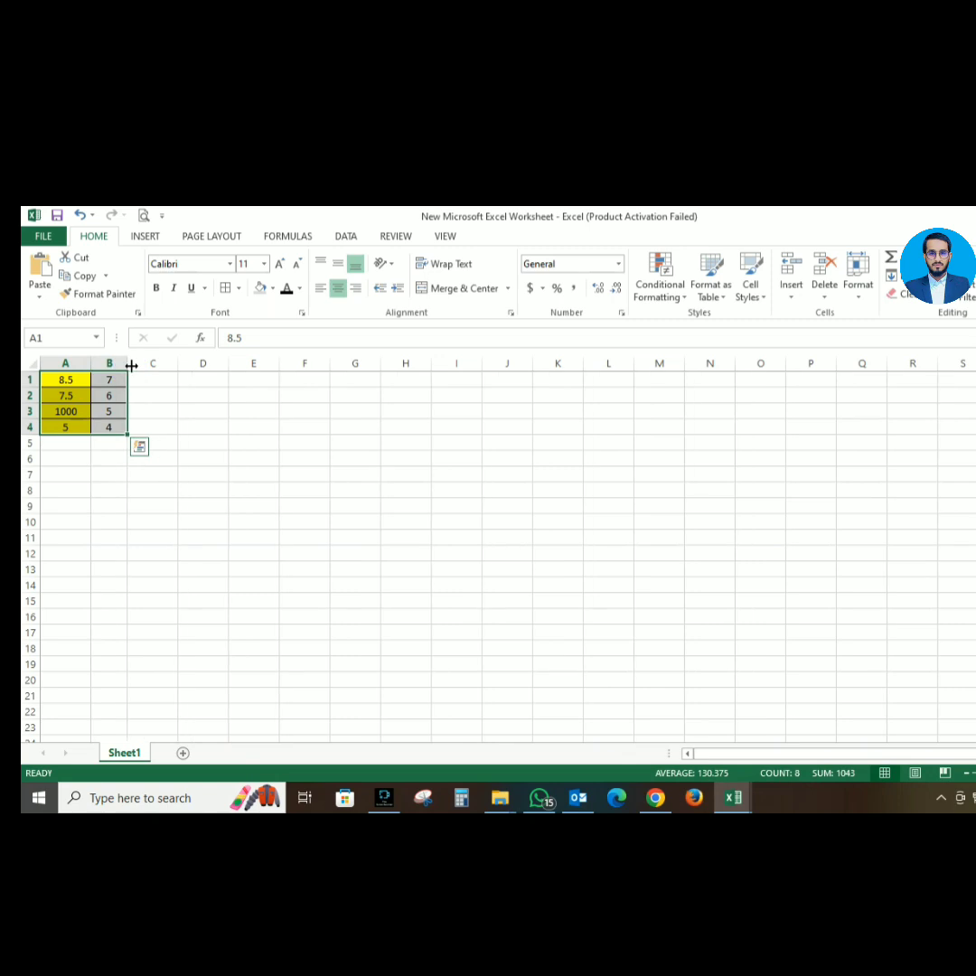